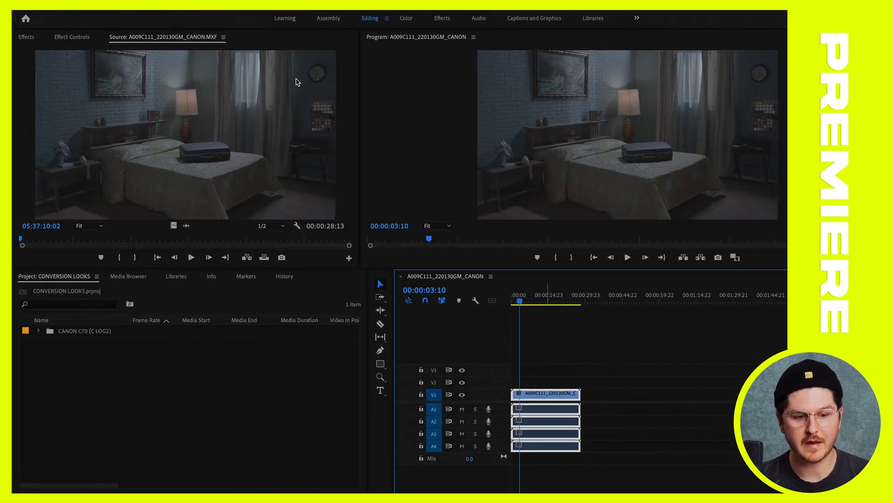
Show the list of available effects and search it for "lumetri"
click(32, 39)
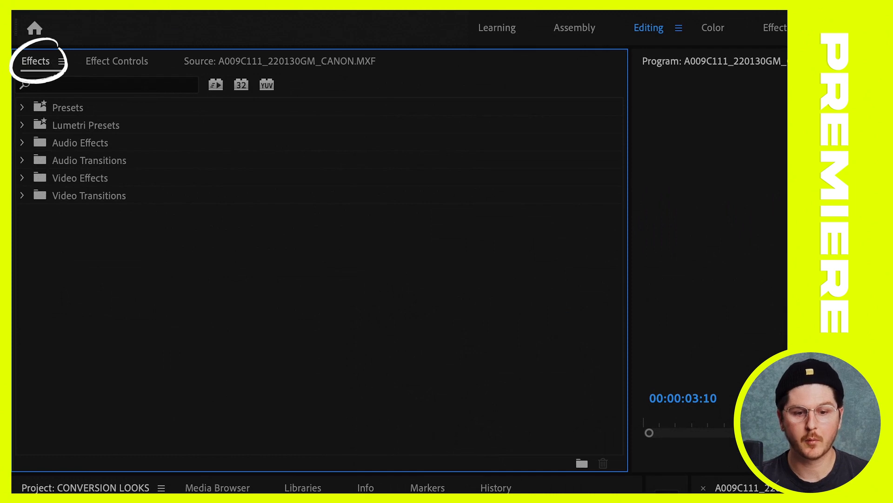
click(559, 1)
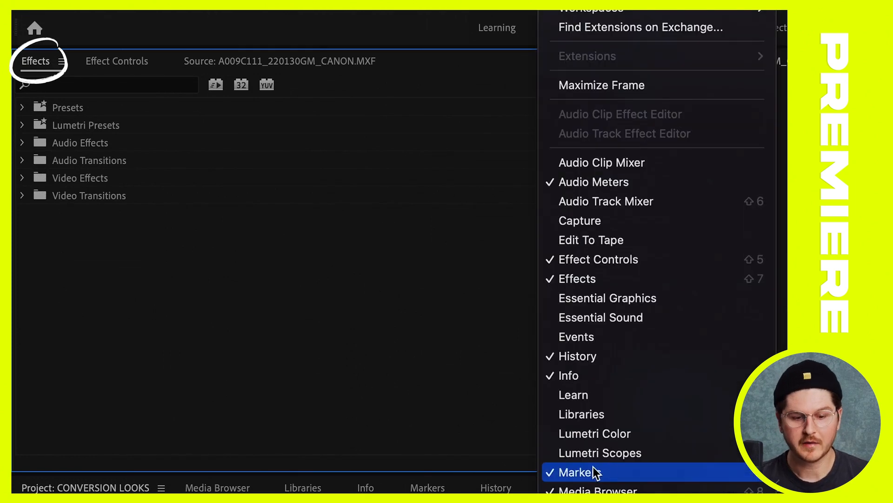
click(579, 279)
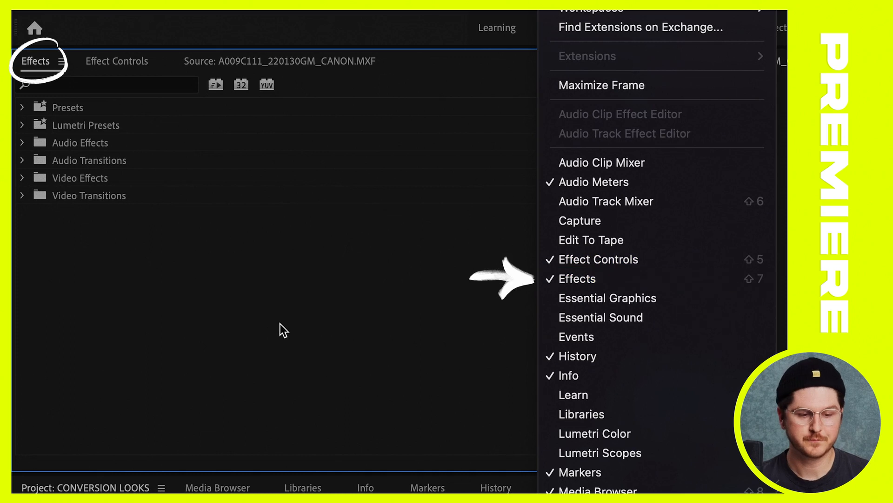
click(114, 84)
text(lumetri)
scroll(424, 293, down, 15)
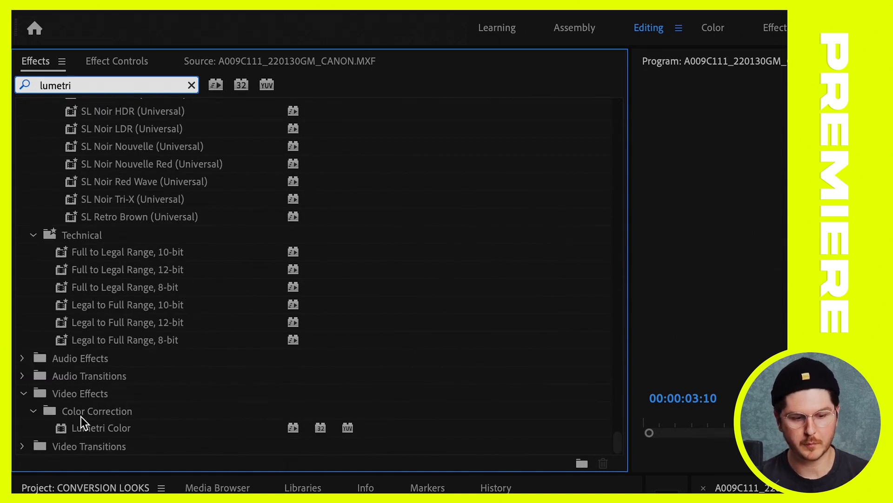
Apply the Lumetri Color effect to the A009C111_220130GM_CANON clip on V1 and enlarge the V1 track's height
click(78, 425)
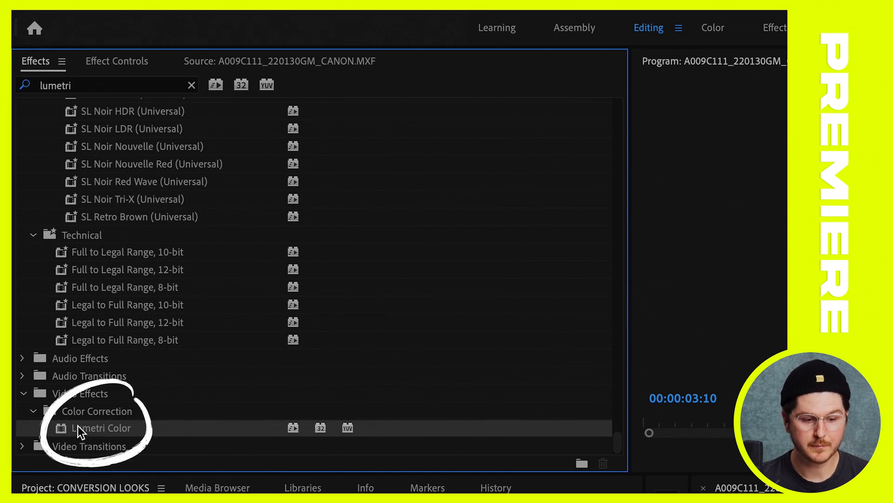
drag(85, 435, 890, 502)
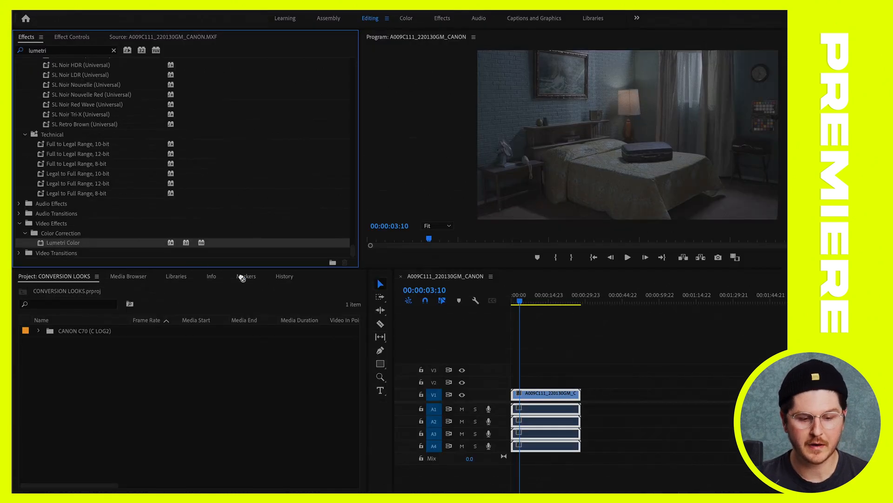
mouse_move(505, 361)
mouse_down()
mouse_move(550, 399)
mouse_move(501, 370)
mouse_move(498, 357)
mouse_move(496, 364)
mouse_up()
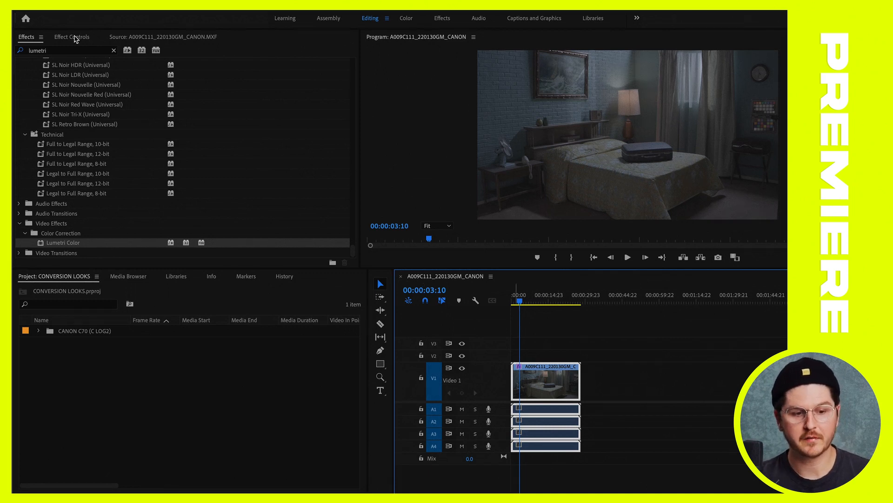
Show the clip's effect settings and expand the Basic Correction section of Lumetri Color
click(126, 59)
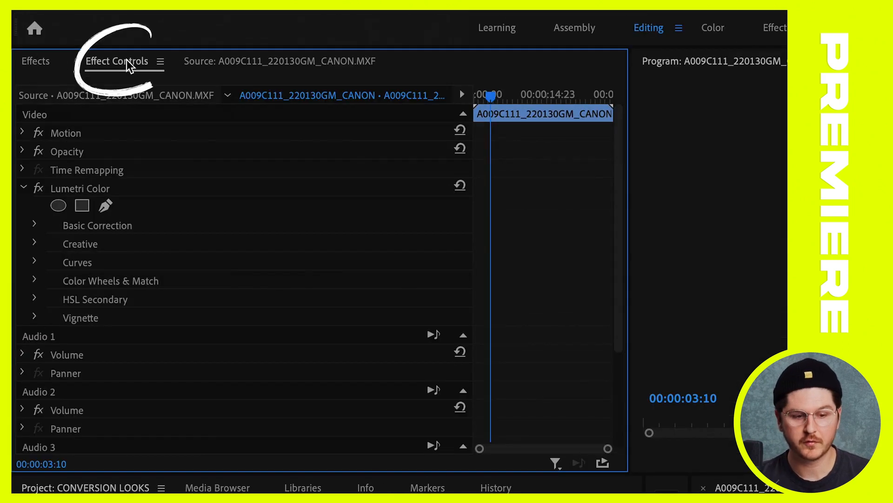
click(25, 188)
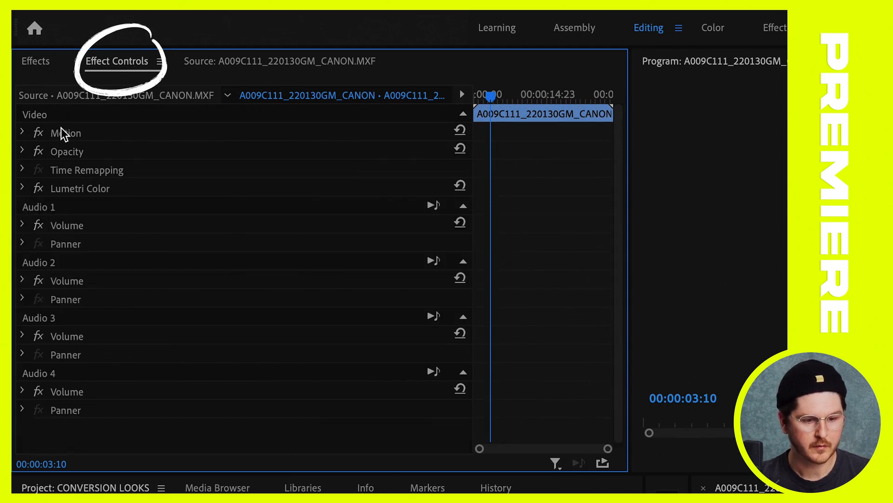
click(74, 190)
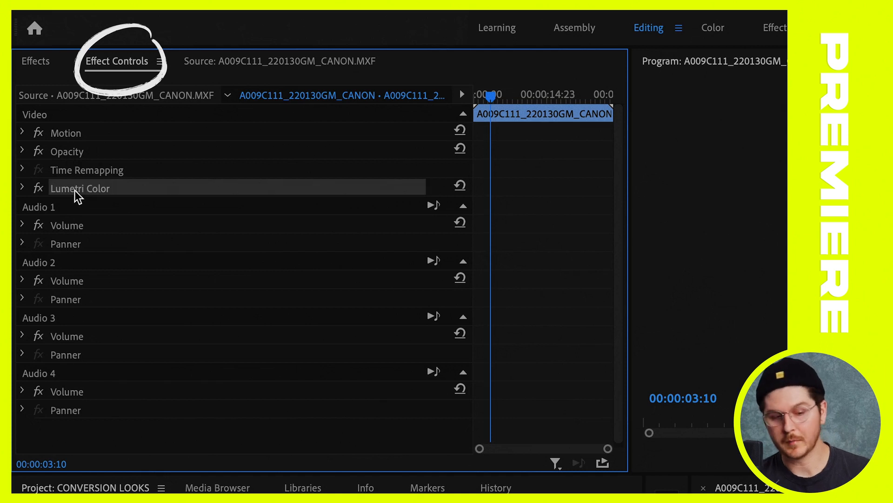
click(22, 188)
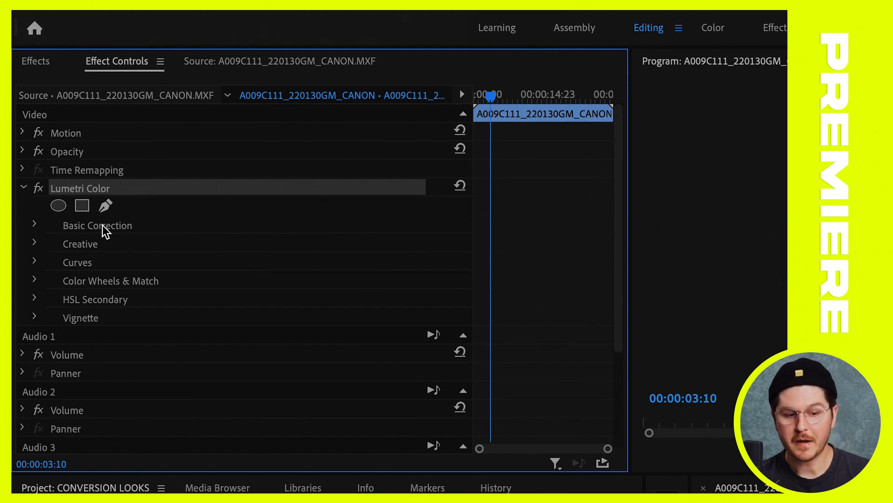
click(39, 224)
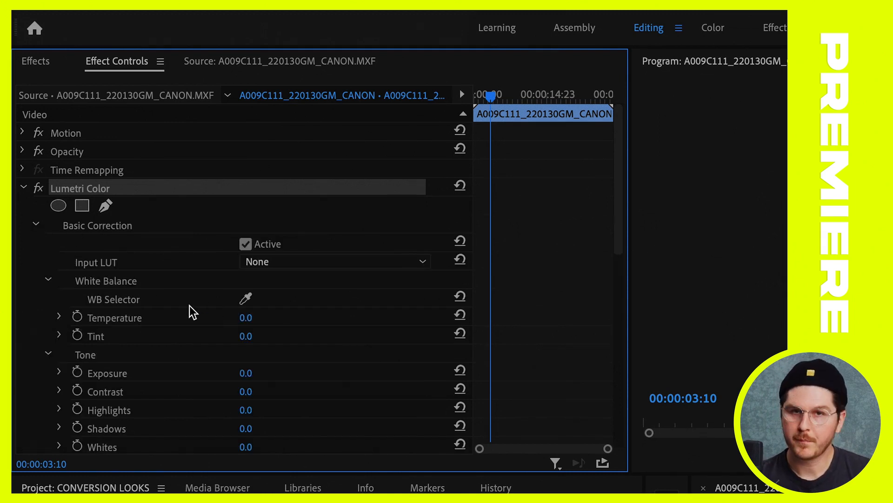
Try a Contrast of 70 and a Temperature of -21 in Basic Correction, and undo both adjustments
scroll(189, 306, down, 3)
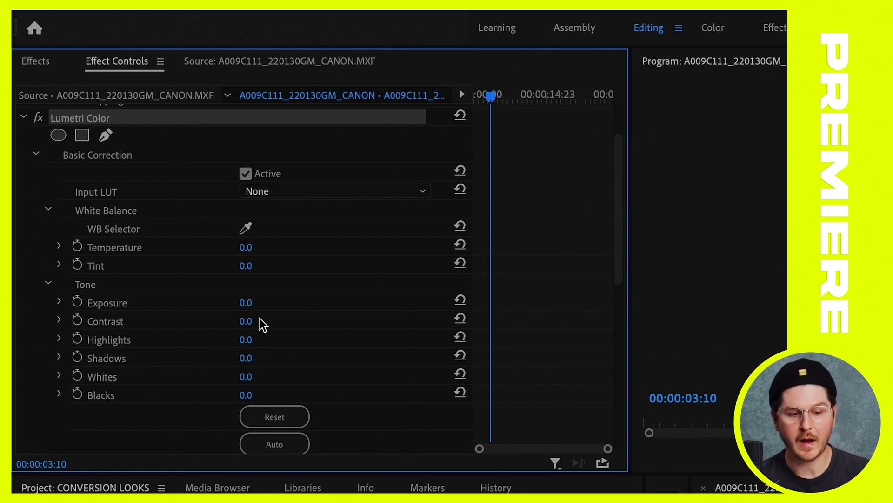
drag(251, 321, 264, 321)
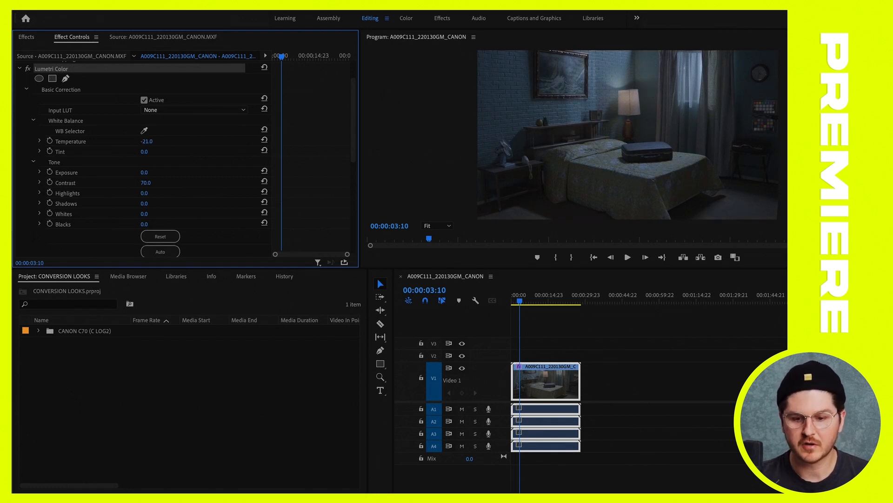
key(ctrl+z)
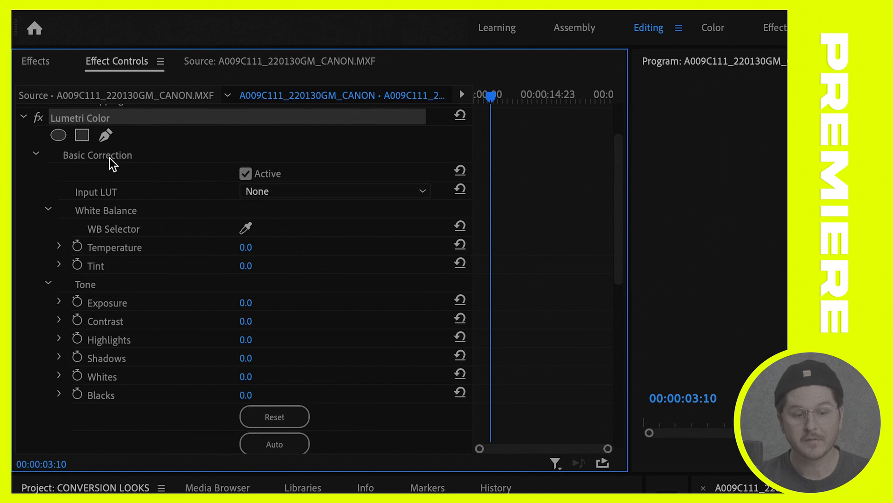
Load CANON C70_standard conversion_1.A009C103_220130IV_CANON.cube from the desktop's CANON C70 (C LOG2) folder as the Input LUT
click(306, 194)
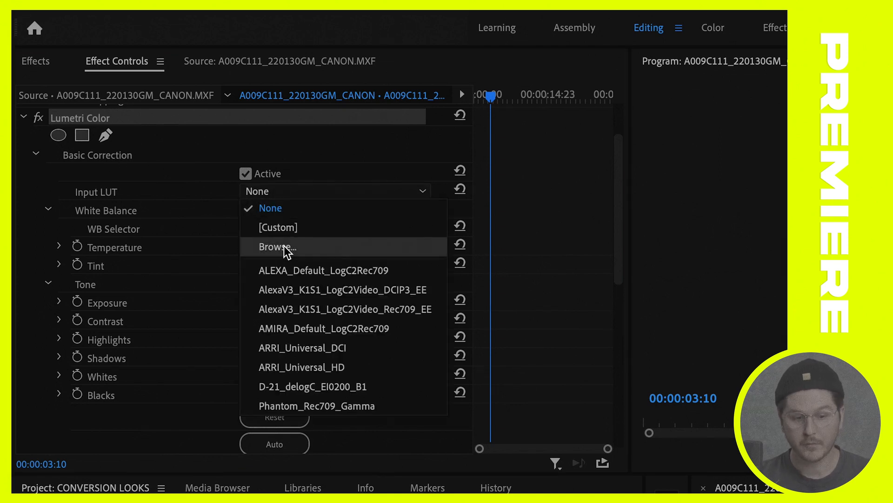
click(284, 246)
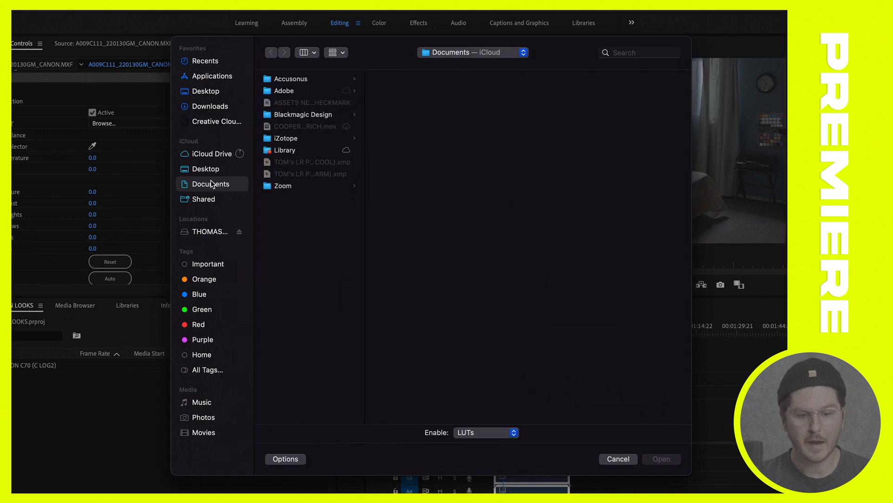
click(211, 91)
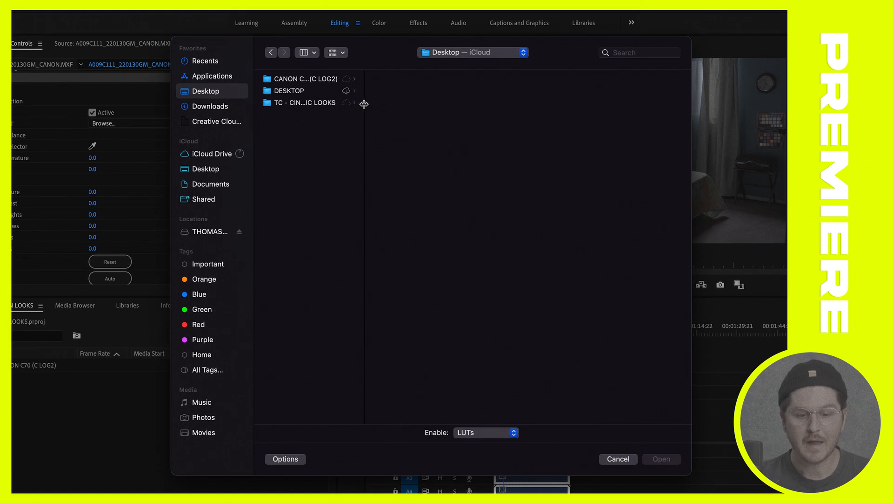
drag(365, 104, 455, 103)
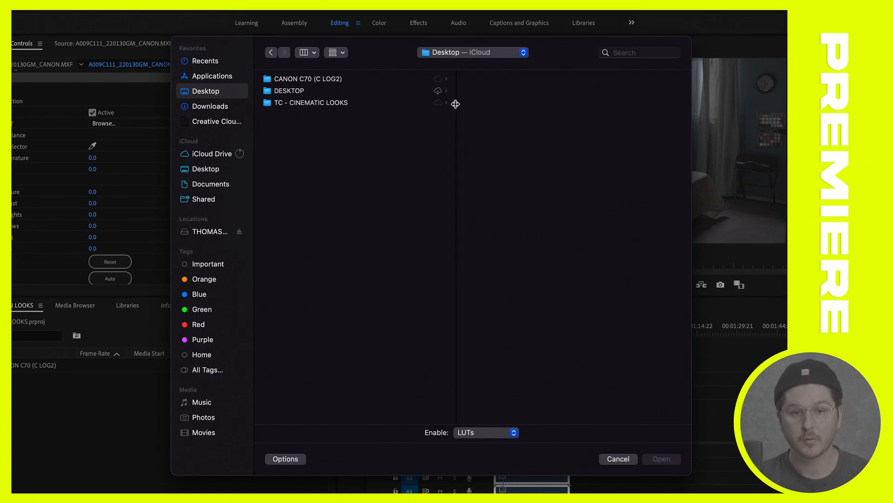
click(364, 79)
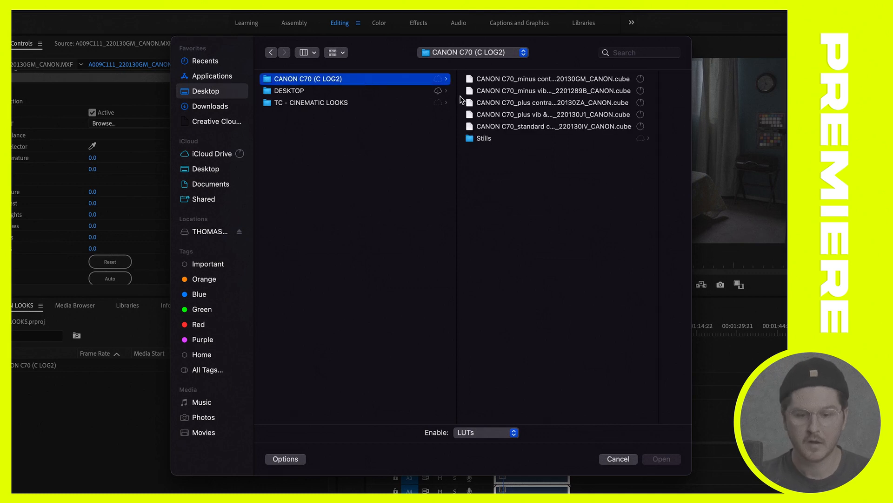
double_click(659, 135)
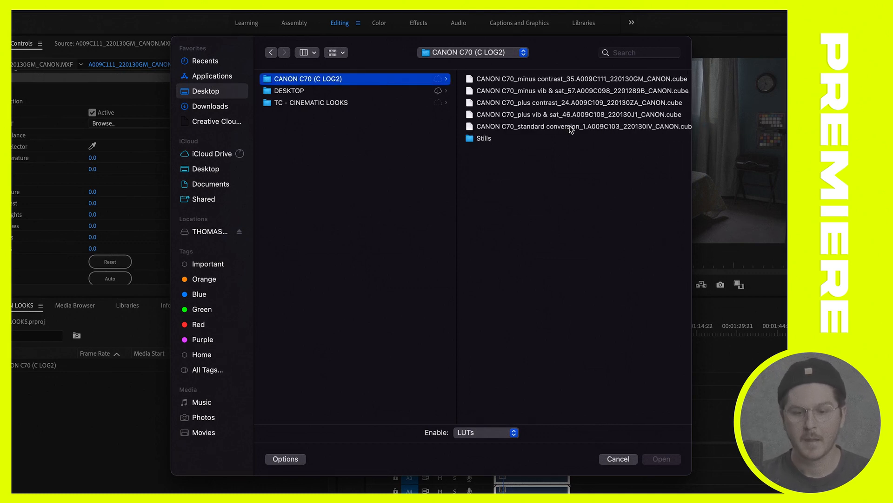
click(546, 130)
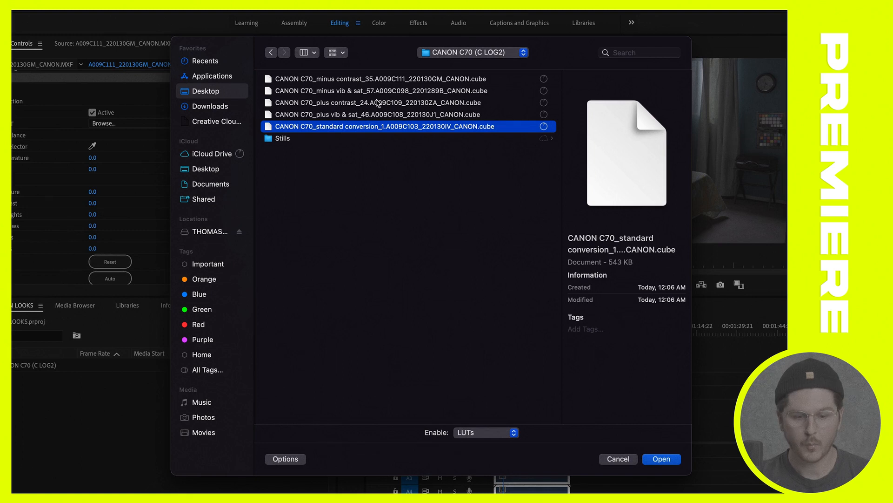
click(665, 459)
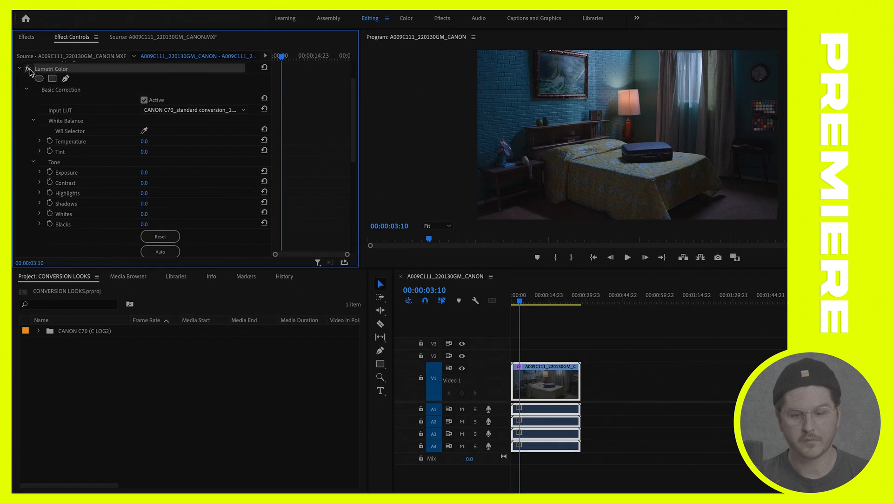
Switch the Lumetri Color effect off and on to compare the clip with and without the conversion LUT
click(29, 70)
click(29, 69)
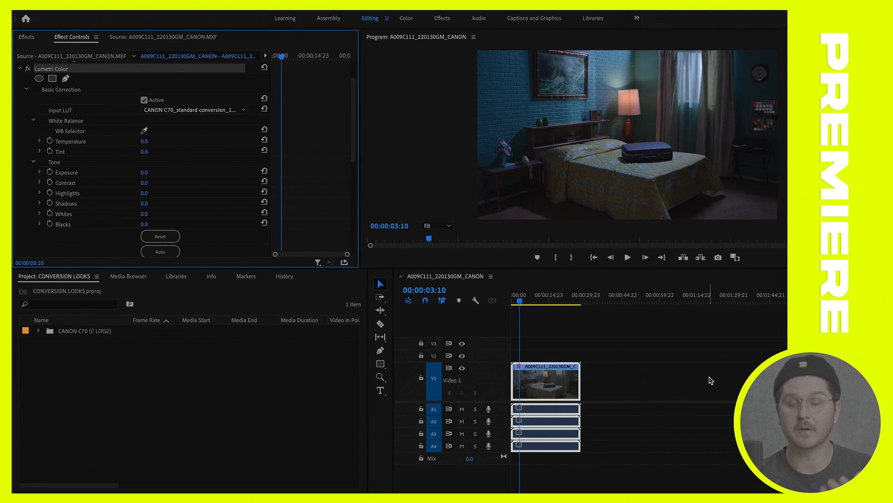
key(ctrl+s)
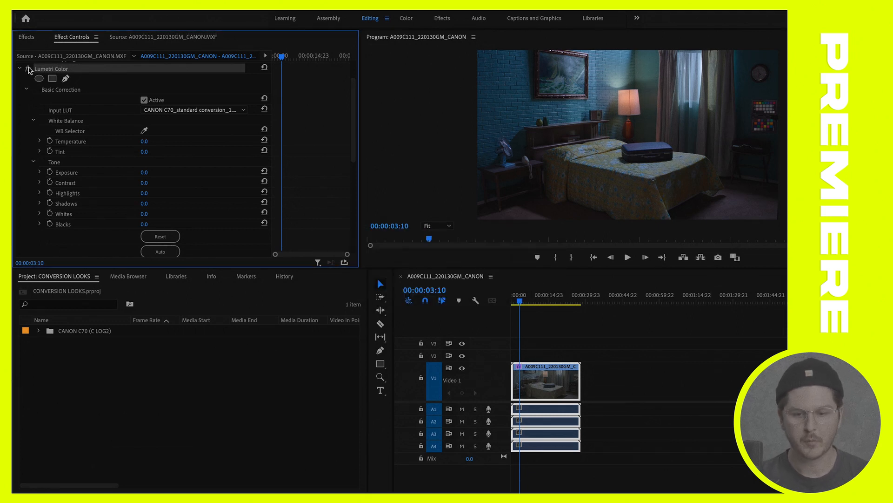
click(27, 69)
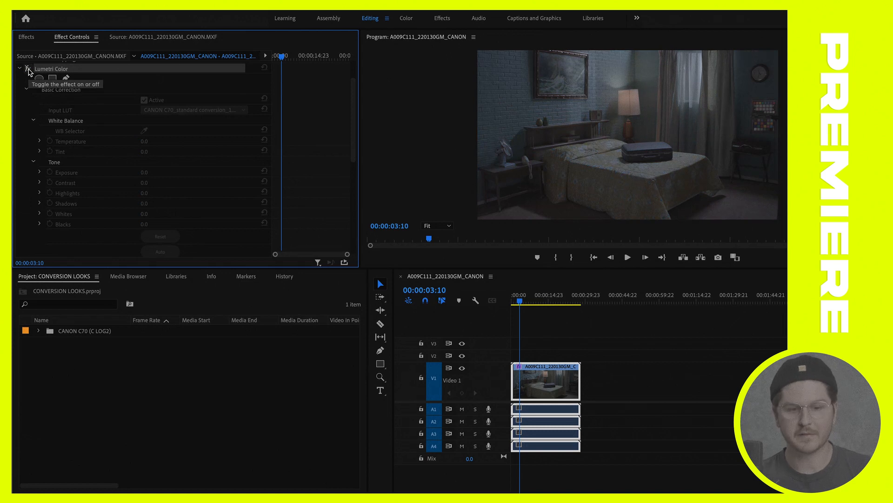
click(28, 68)
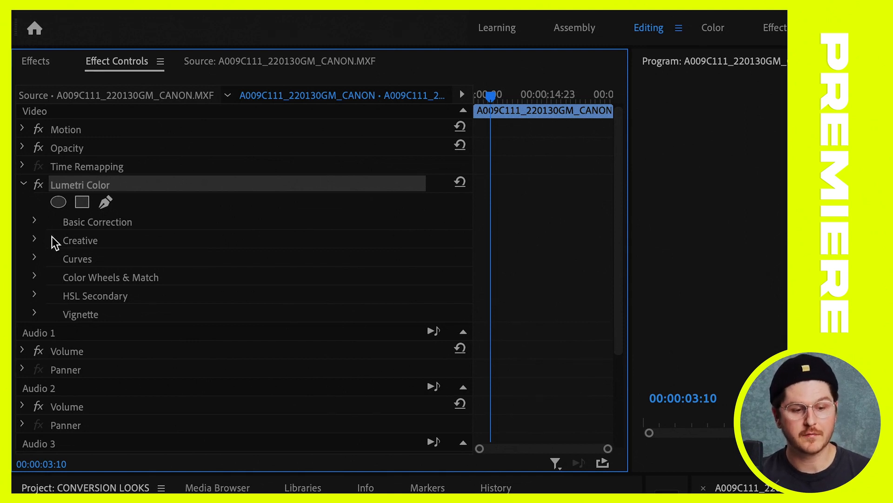
Load TC - ARTISTRY.cube from the desktop's TC - CINEMATIC LOOKS folder as the Look in Lumetri Color's Creative section
click(42, 241)
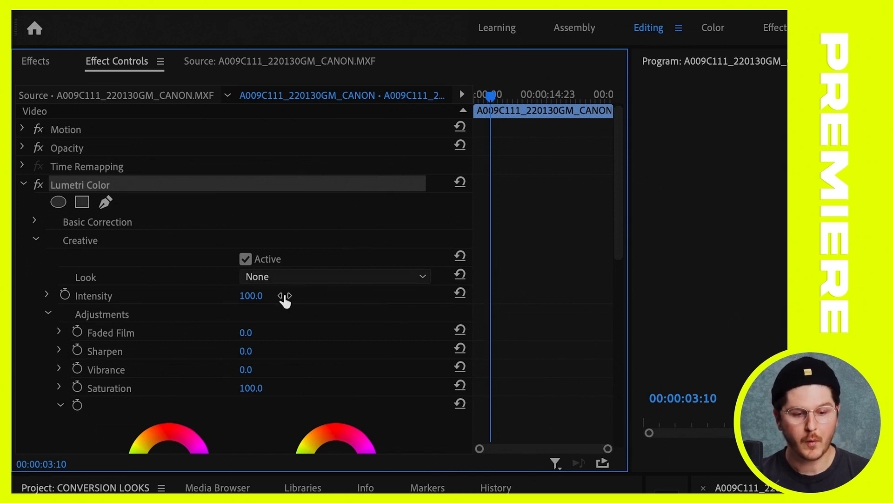
click(290, 276)
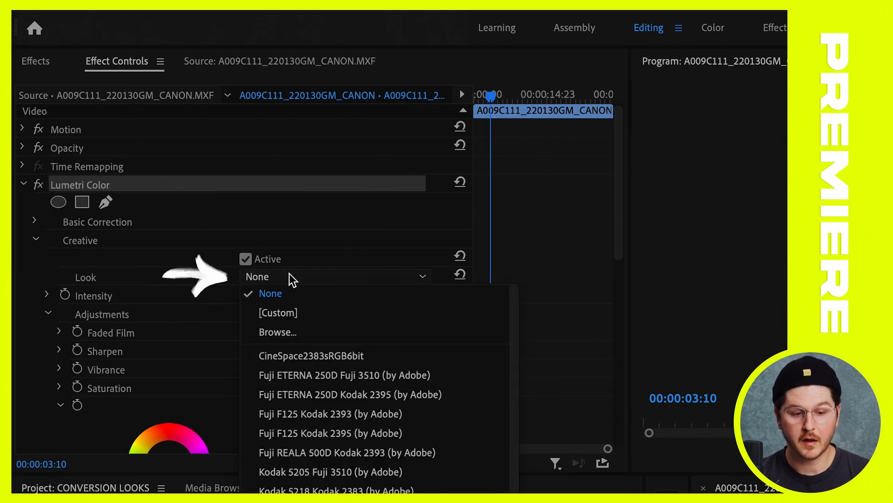
click(285, 316)
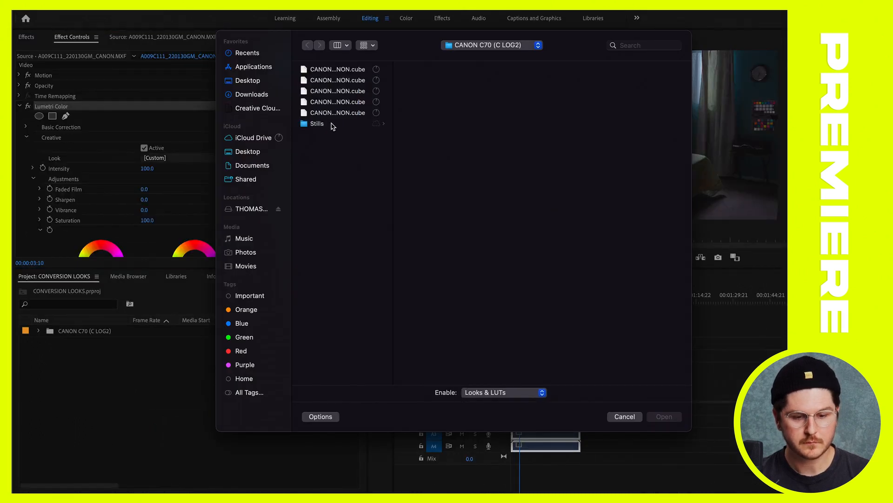
click(255, 83)
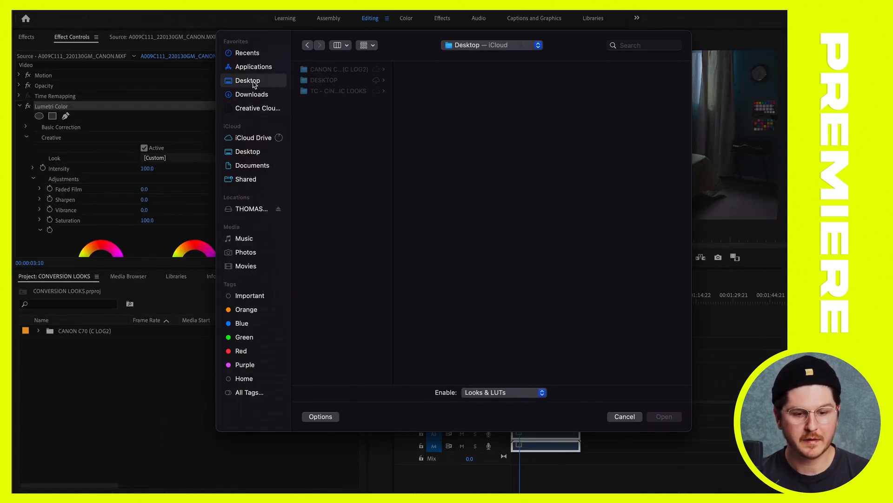
drag(393, 104, 471, 107)
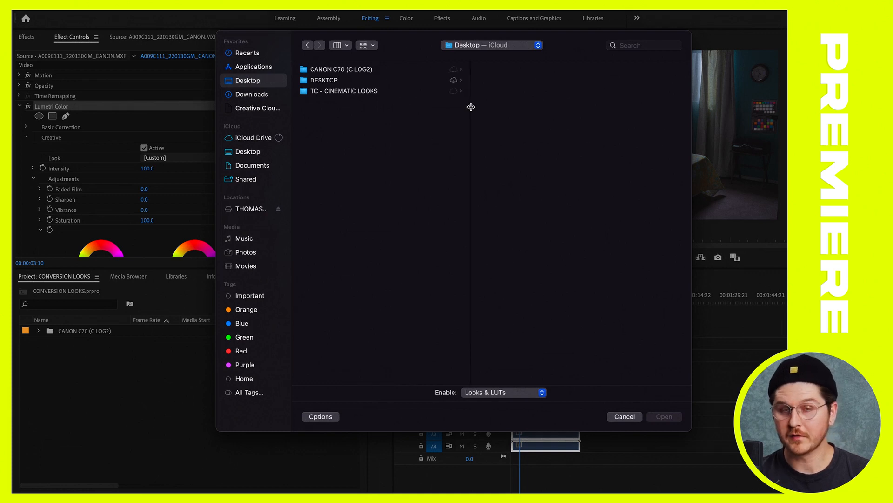
click(361, 91)
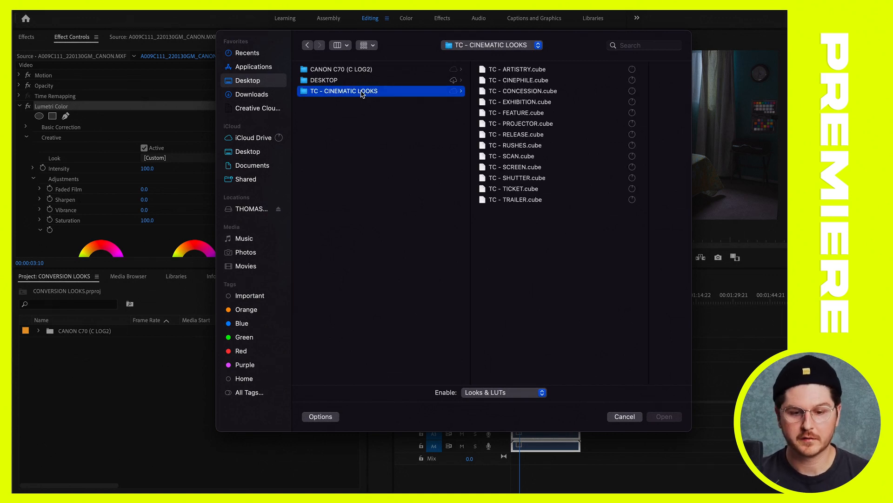
click(533, 70)
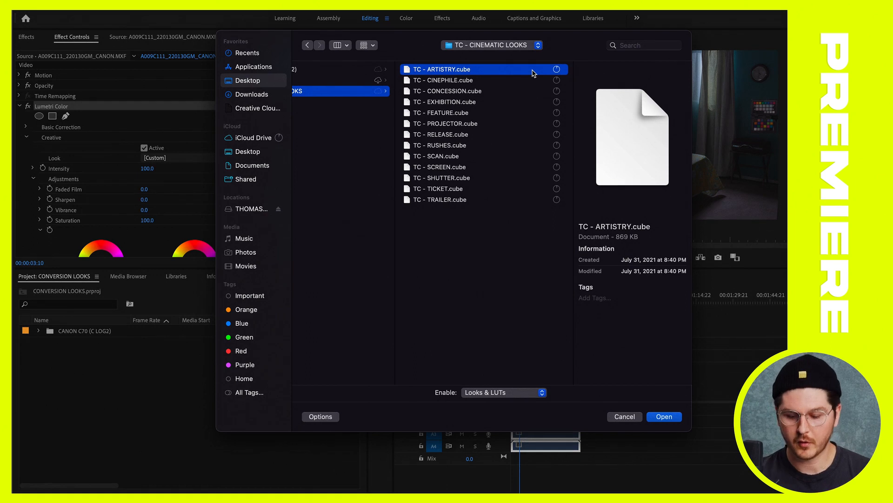
double_click(533, 73)
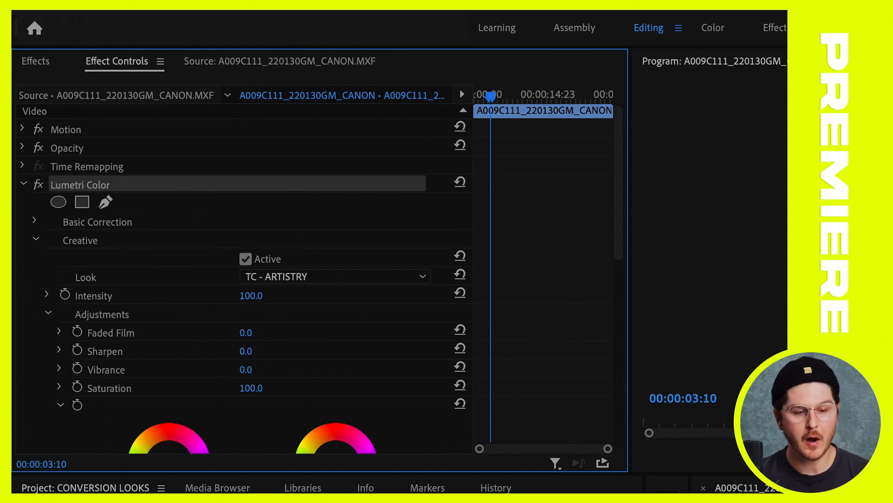
Set the Intensity of the TC - ARTISTRY look to 53 in Lumetri Color's Creative section and save the project
click(259, 295)
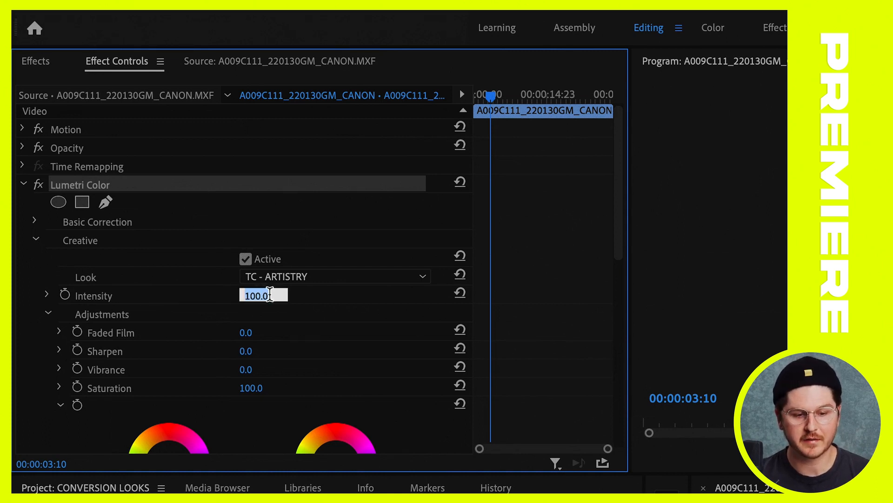
click(272, 298)
drag(257, 298, 164, 298)
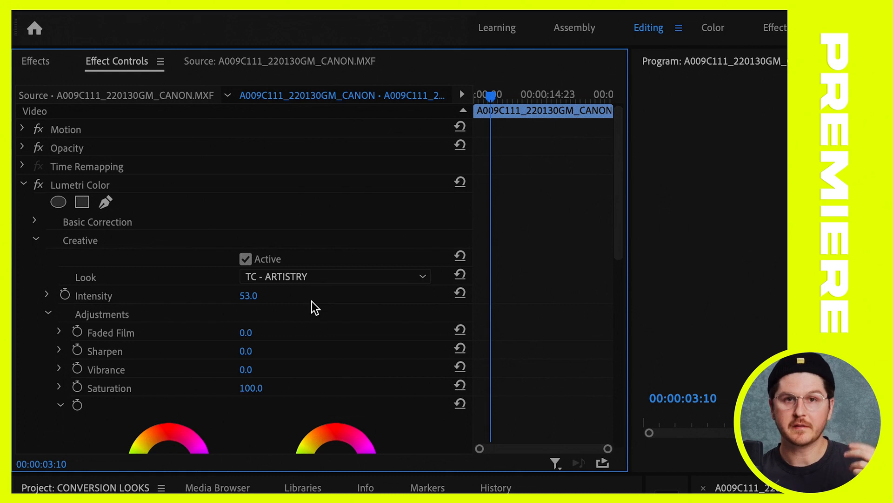
key(super+s)
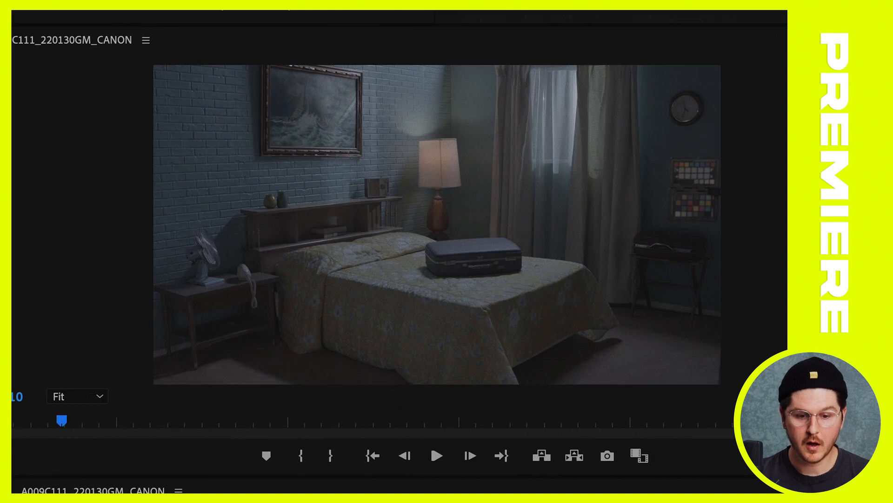
key(shift+e)
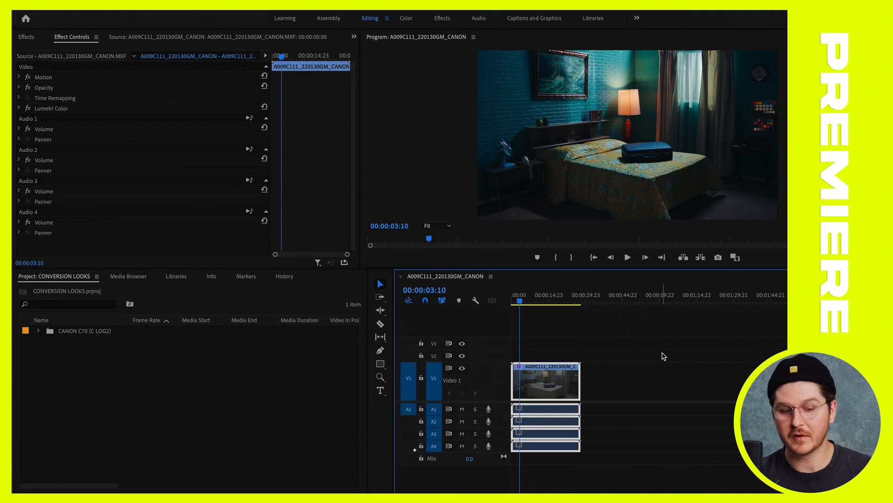
Rename the clip's Lumetri Color effect to Lumetri Color (LUTS / LOOKS)
click(64, 110)
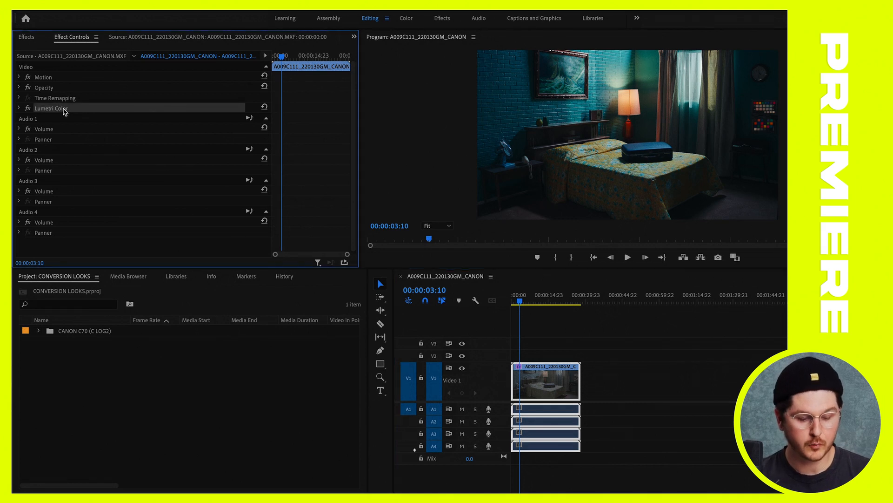
right_click(64, 111)
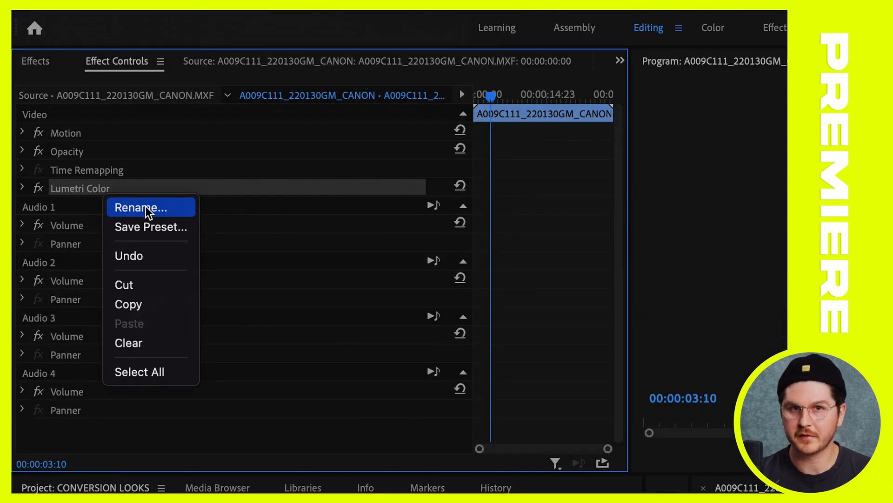
click(88, 118)
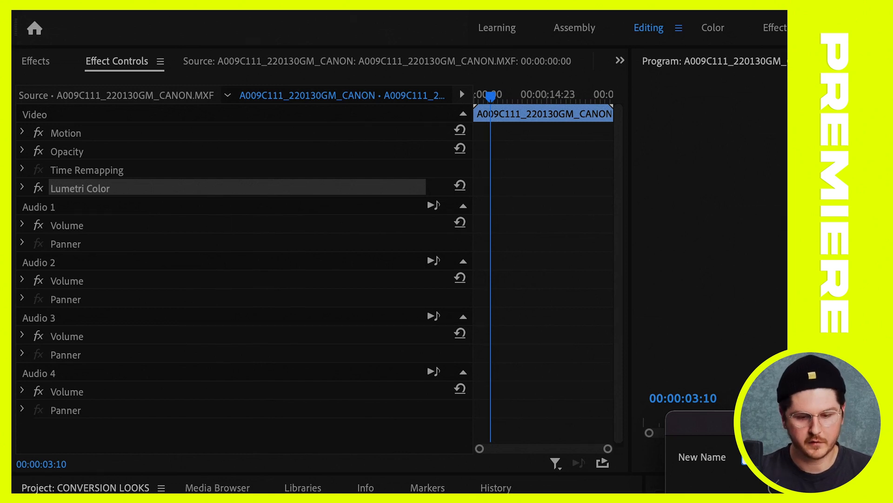
key(Return)
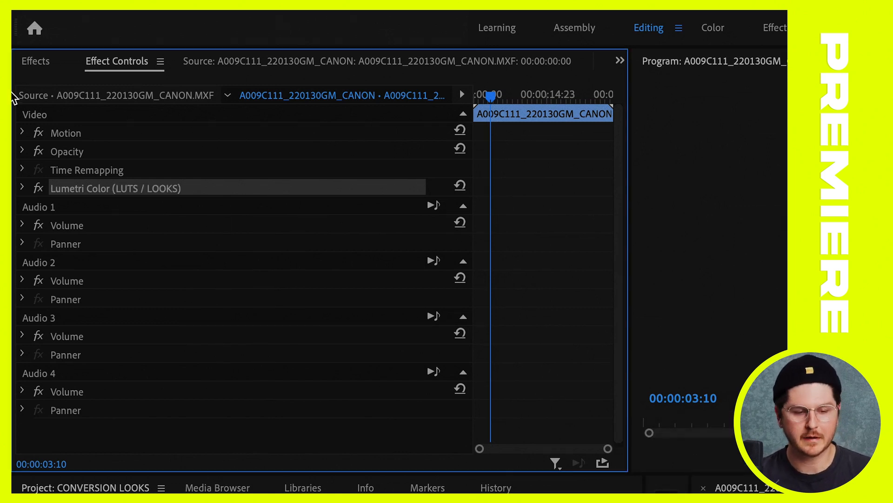
Add a second Lumetri Color effect to the clip from the Color Correction video effects and show its controls
click(45, 62)
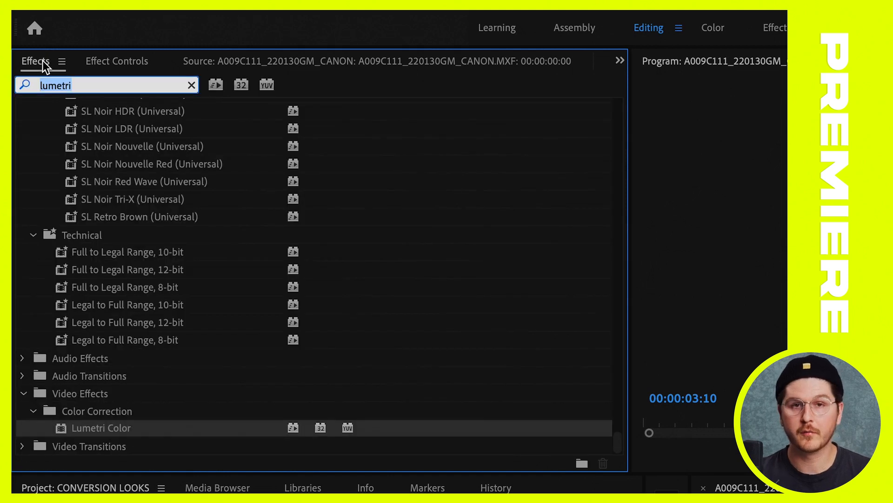
click(83, 432)
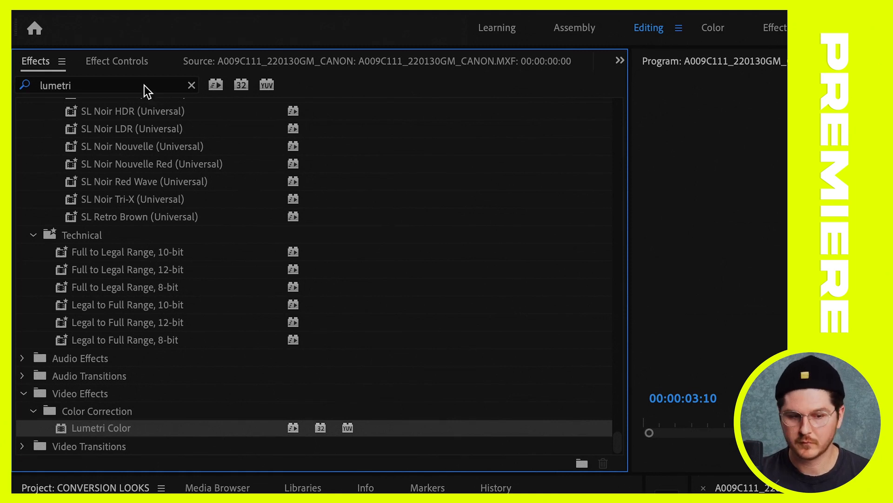
click(134, 64)
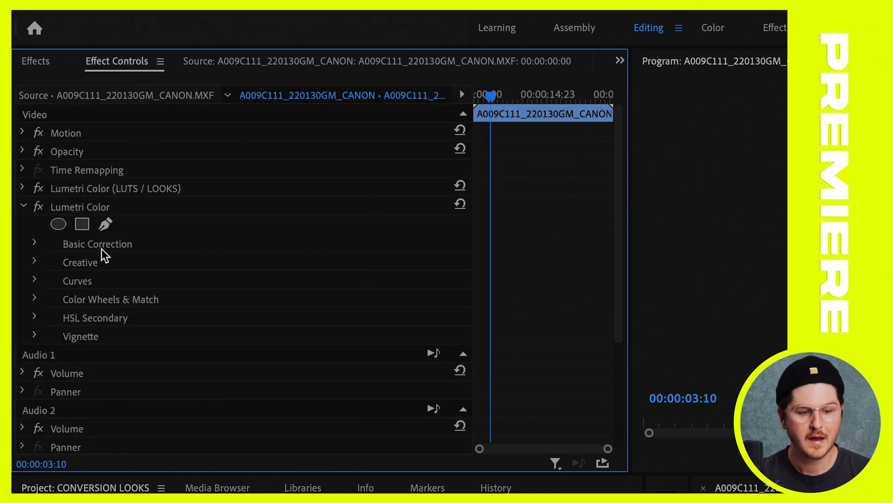
Rename the second Lumetri Color effect to Lumetri Color (TINT)
click(82, 206)
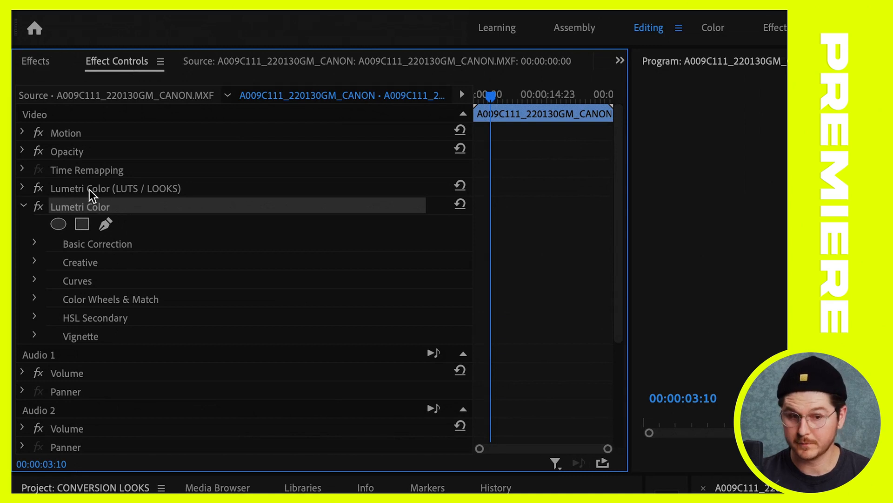
right_click(93, 205)
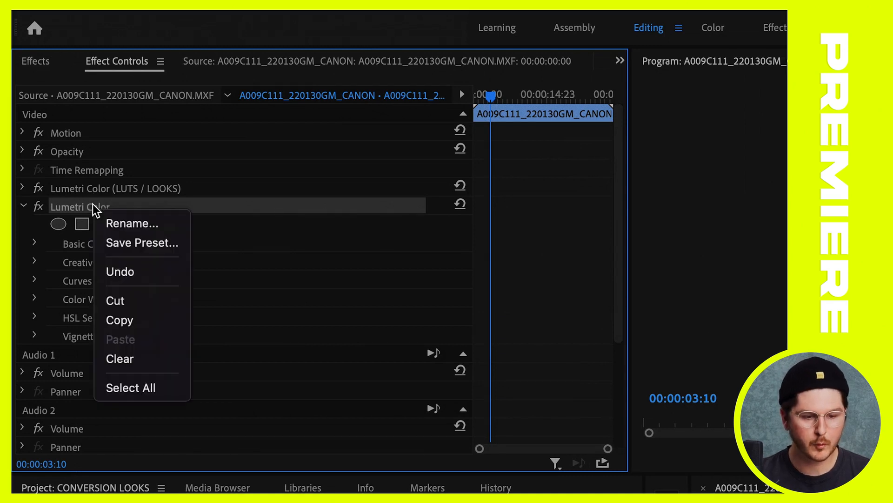
click(141, 227)
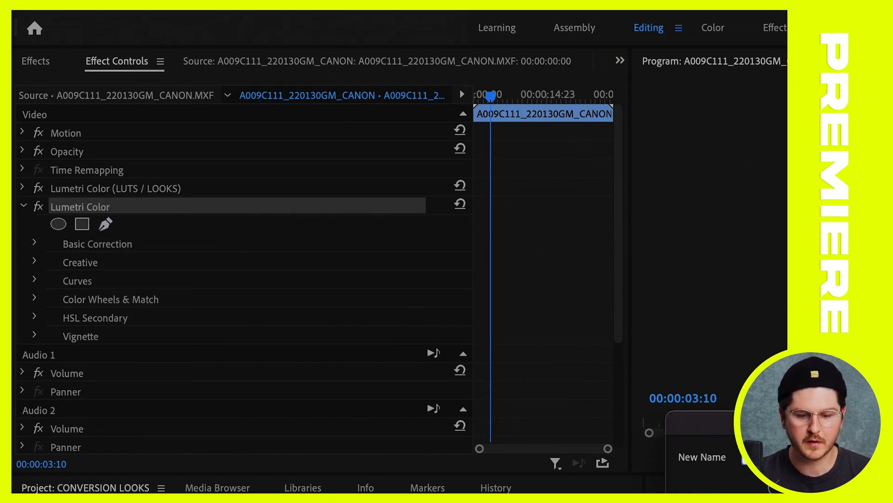
key(Return)
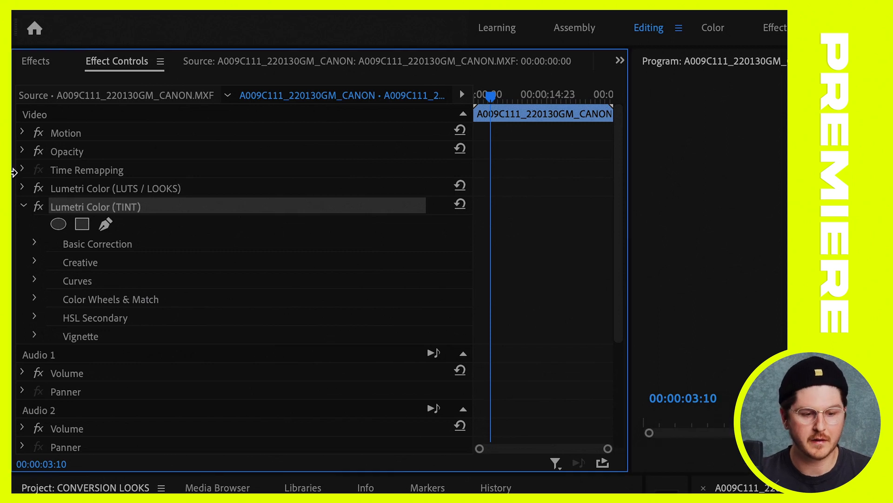
Set Temperature to 12 and Tint to 22 in the Basic Correction of the Lumetri Color (TINT) effect
click(35, 243)
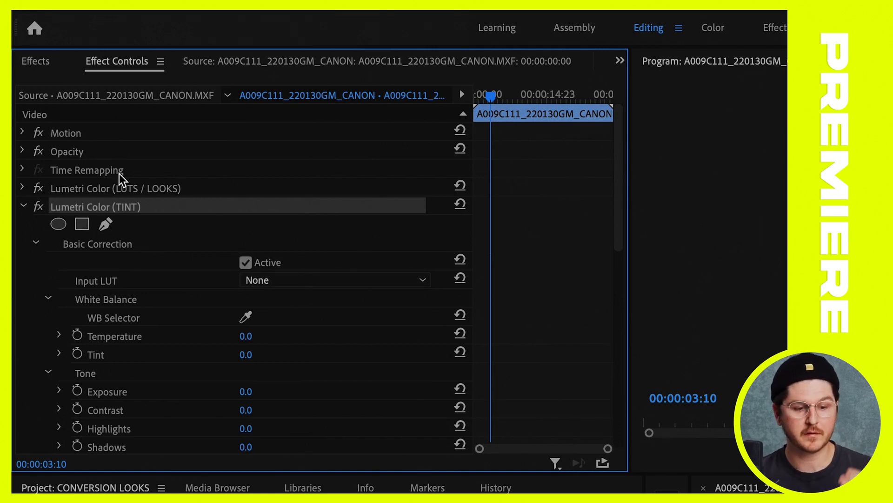
click(126, 190)
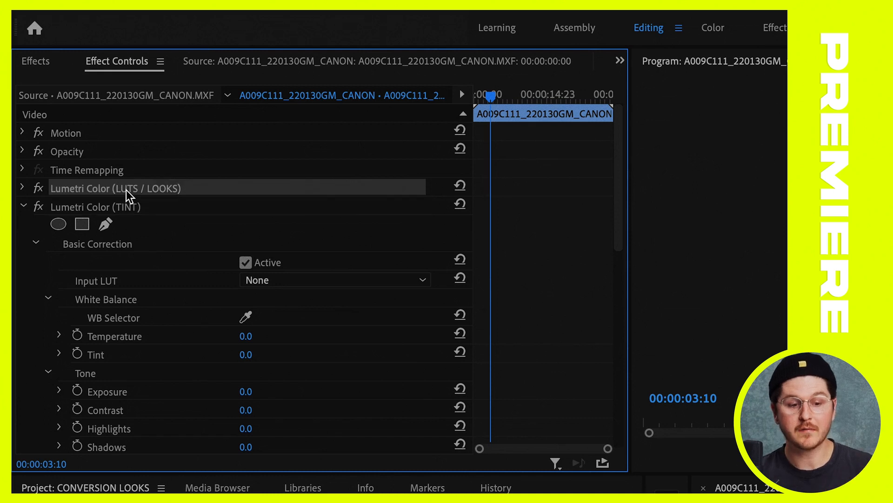
click(25, 206)
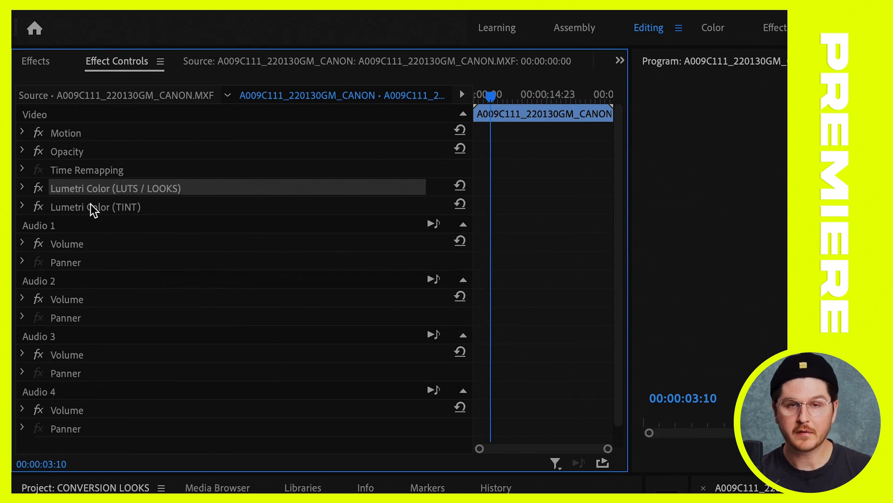
click(23, 206)
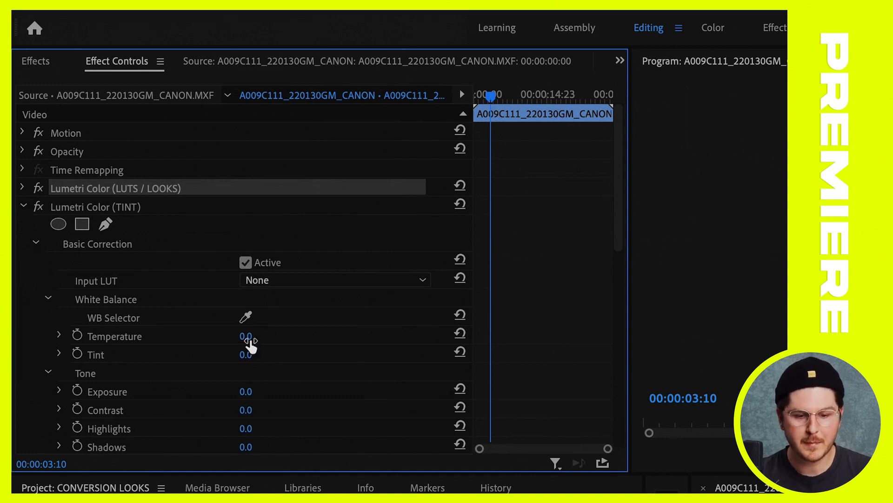
drag(148, 192, 161, 202)
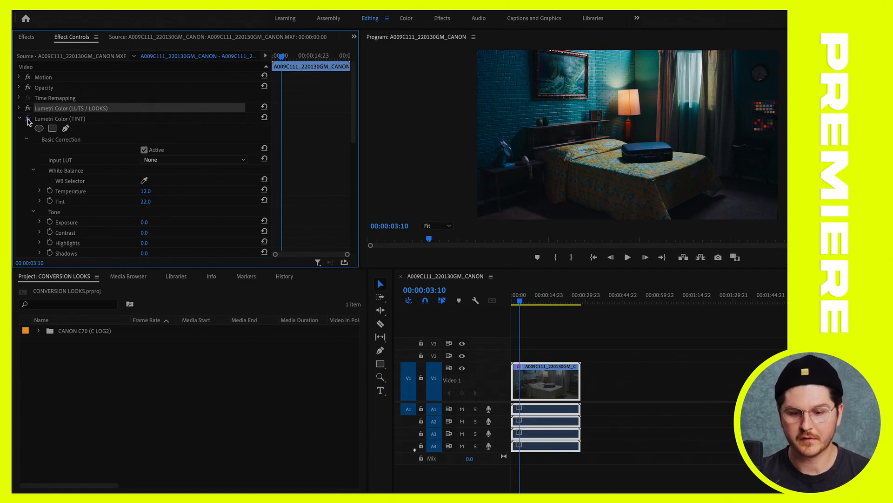
Switch the Lumetri Color (TINT) effect off and on repeatedly to compare the clip with and without the tint correction
click(27, 119)
click(27, 119)
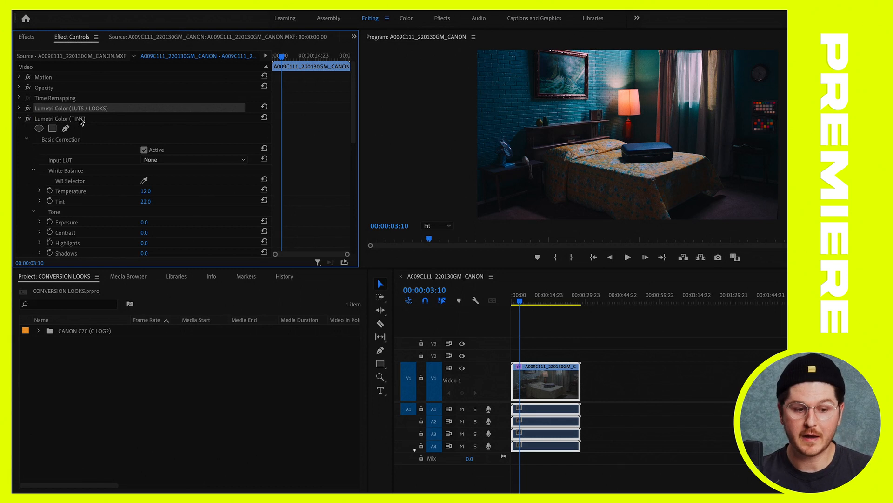
click(27, 119)
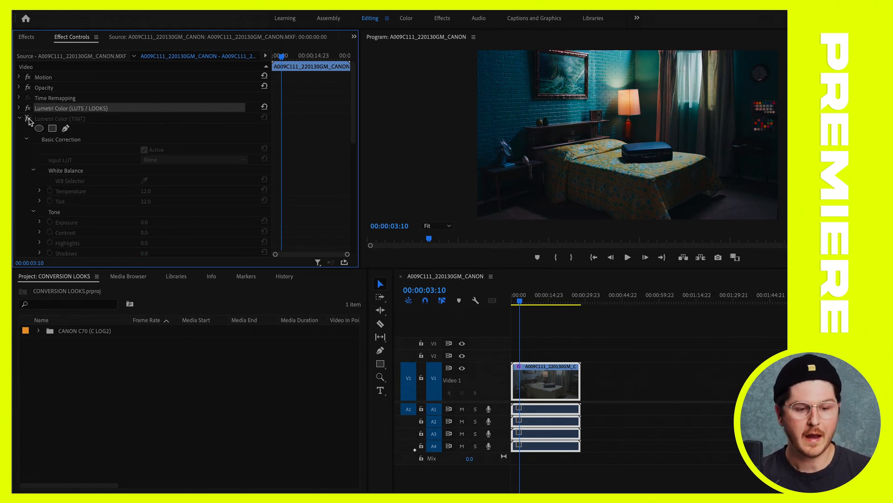
click(27, 119)
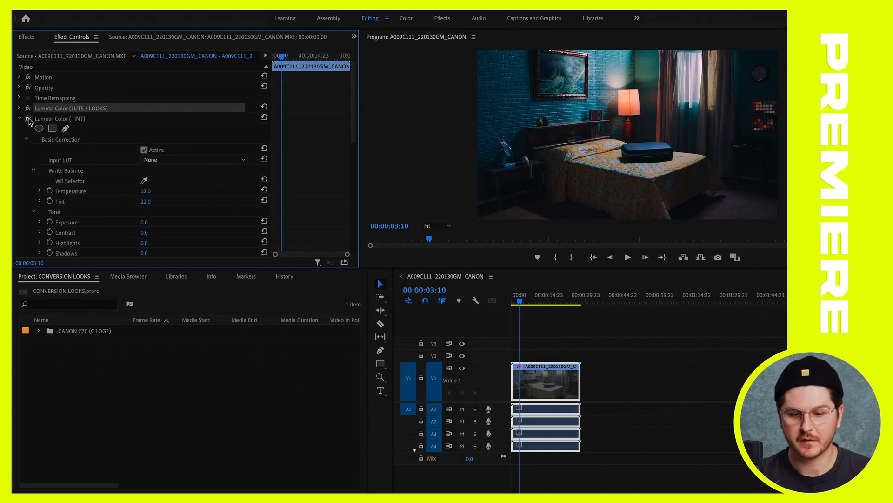
click(27, 119)
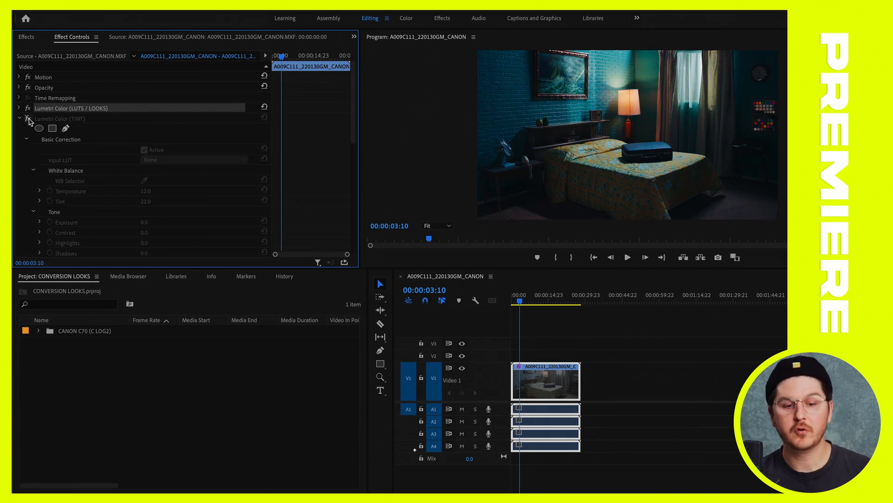
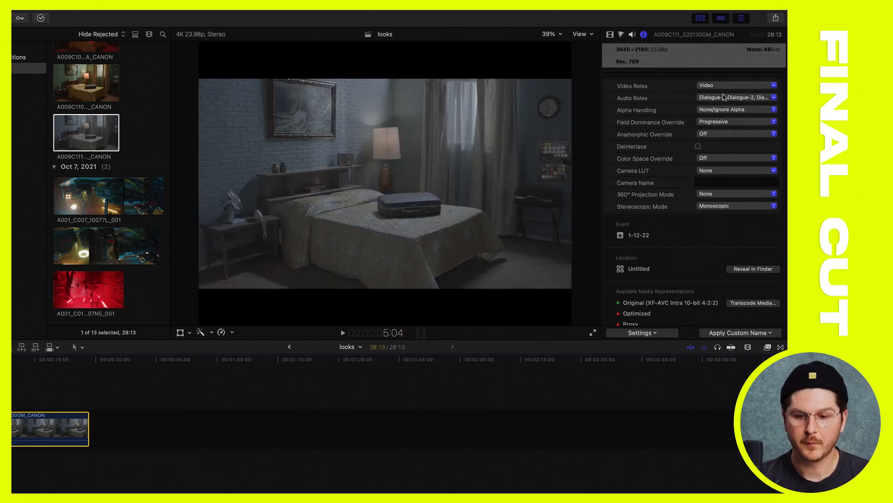
Hide and reshow the inspector, and display the information properties of the selected Canon clip
click(610, 35)
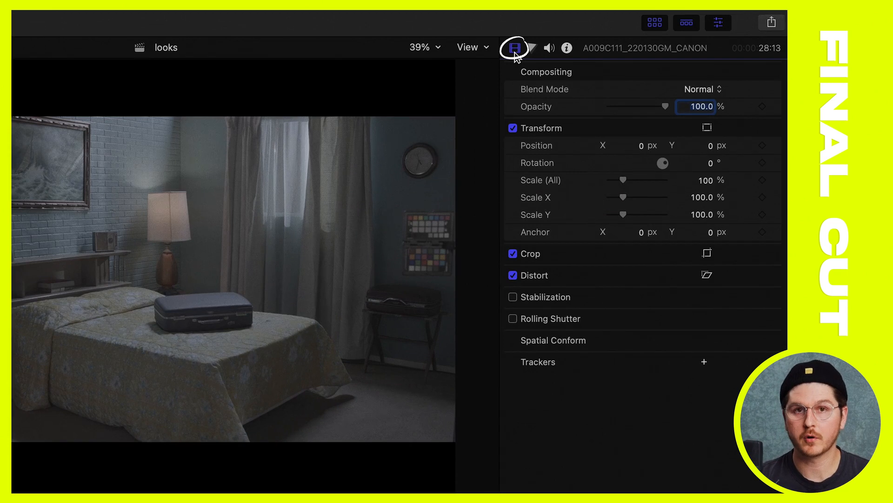
click(718, 27)
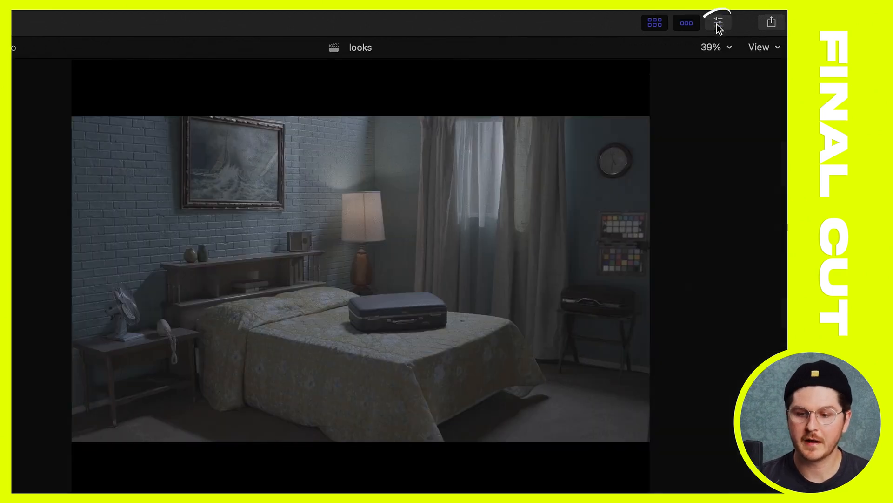
click(720, 25)
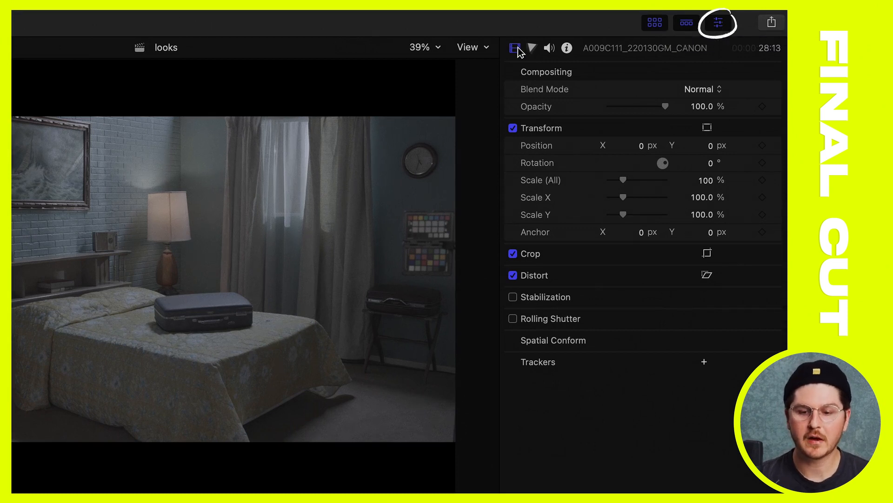
click(567, 48)
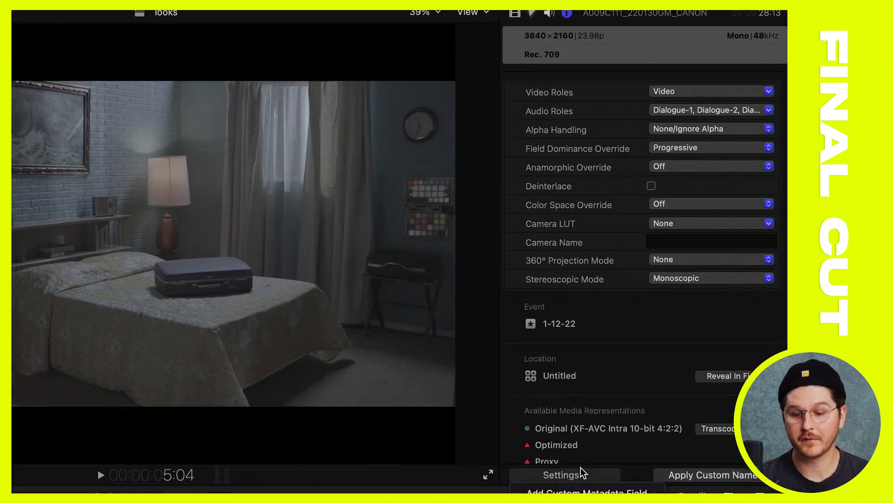
Switch the clip's metadata view to Basic and back to Settings
click(563, 473)
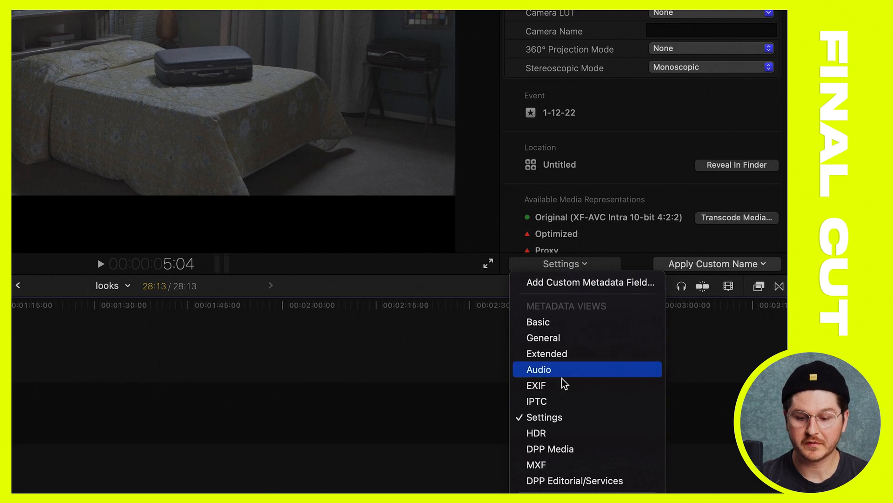
click(541, 323)
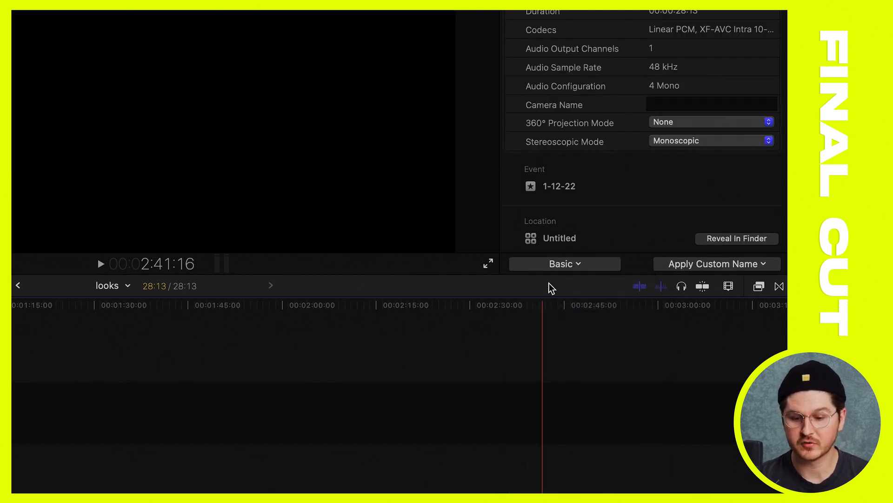
click(558, 264)
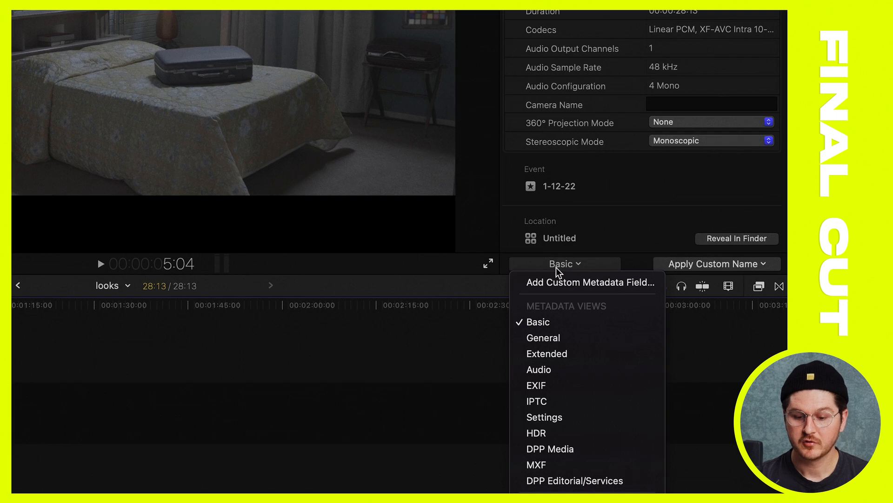
click(553, 417)
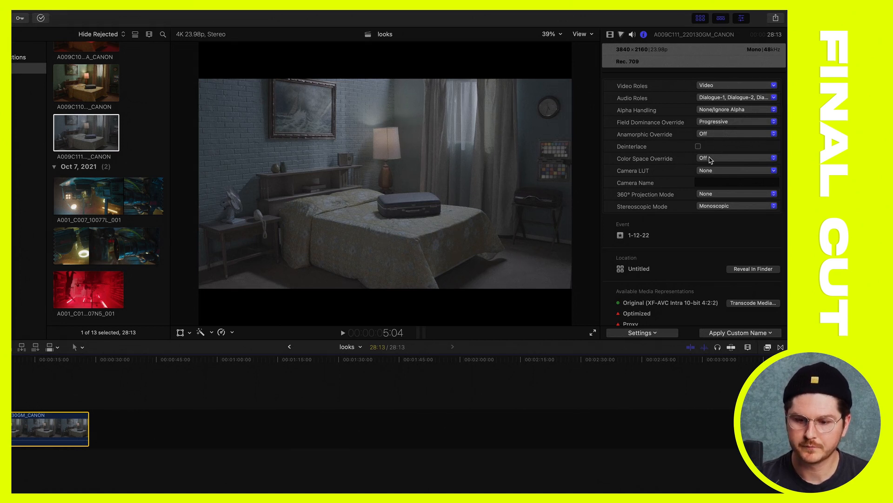
Try the built-in Canon Log 2/Cinema Gamut camera LUT on the clip, and set Camera LUT back to None
click(710, 159)
click(711, 160)
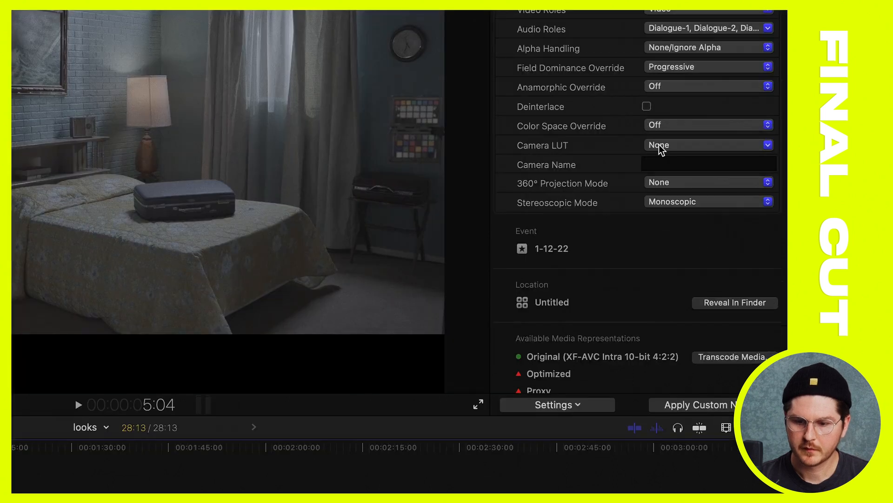
click(707, 171)
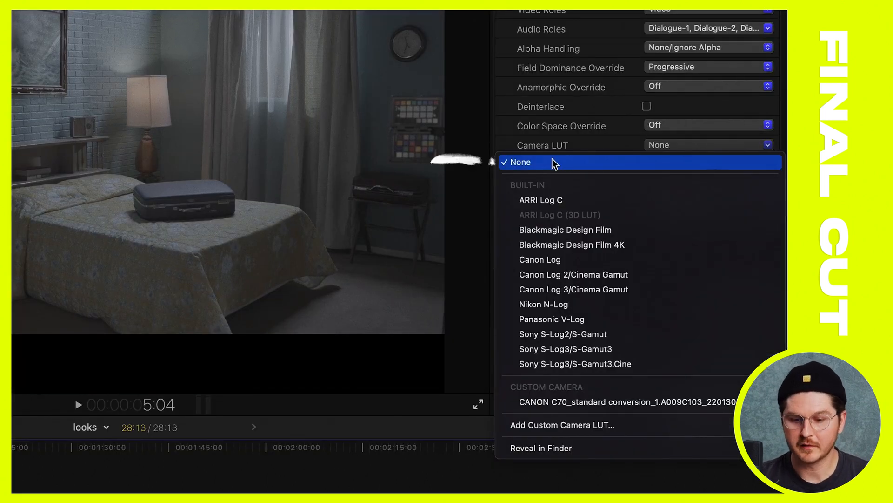
click(544, 275)
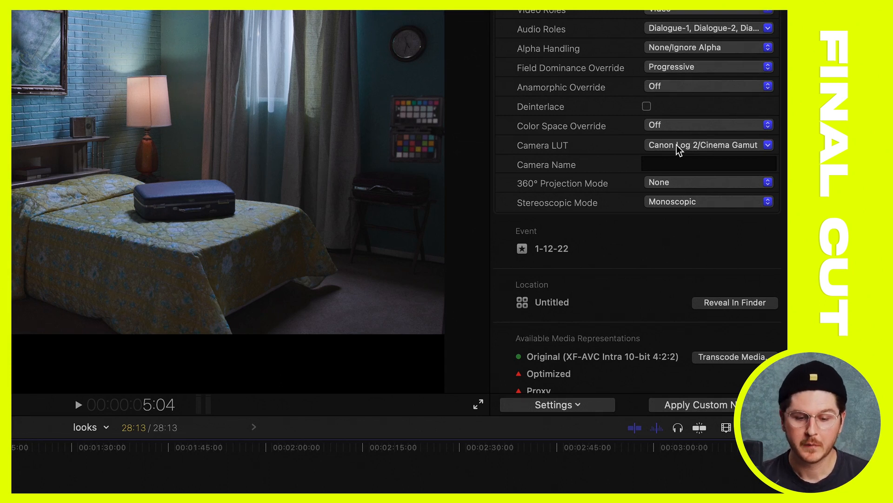
click(680, 148)
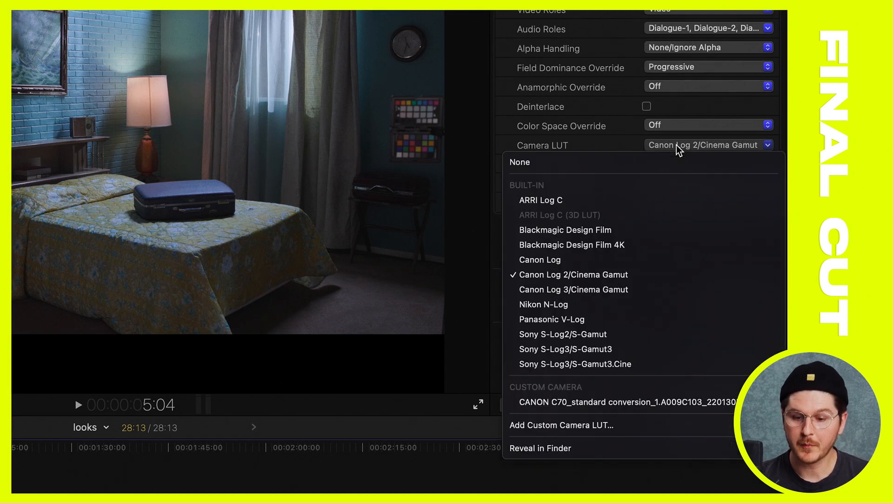
click(585, 164)
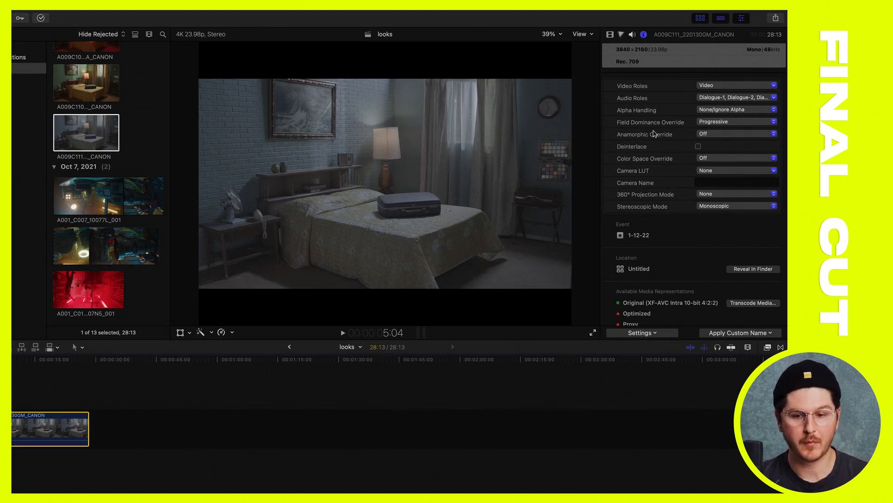
Show the clip's video properties and apply the Custom LUT effect from the Color video effects to the timeline clip
click(608, 37)
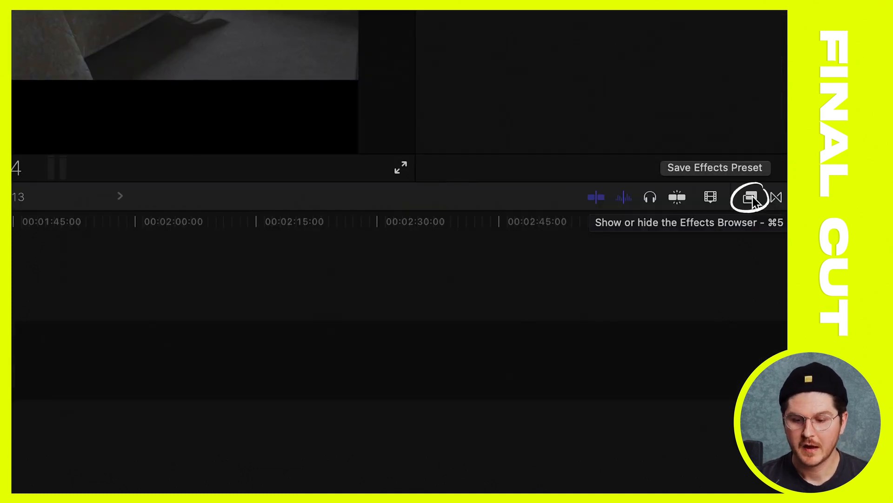
click(750, 200)
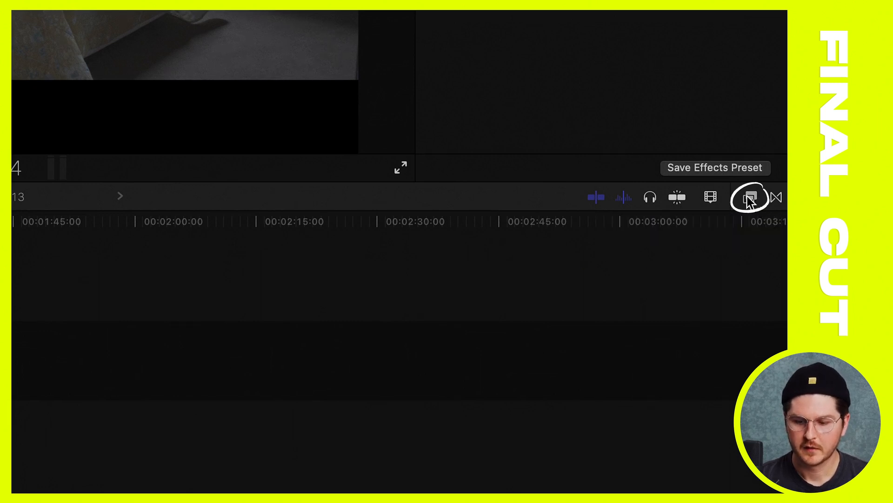
click(749, 198)
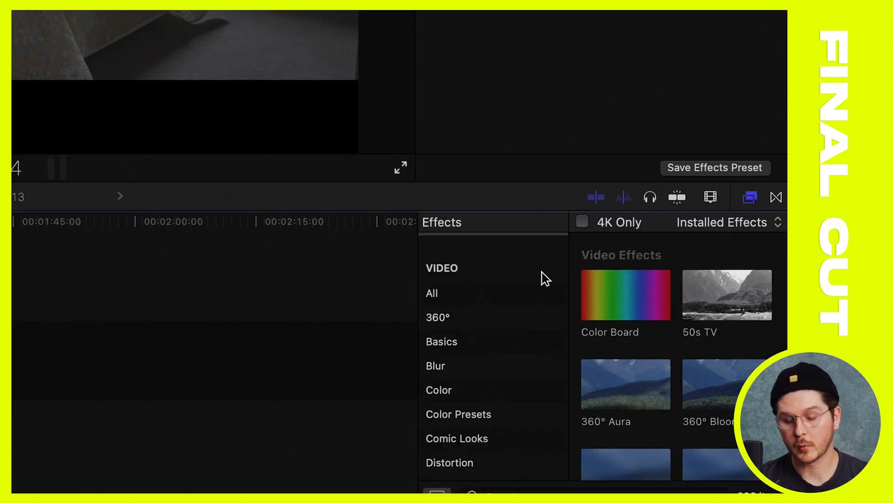
click(450, 390)
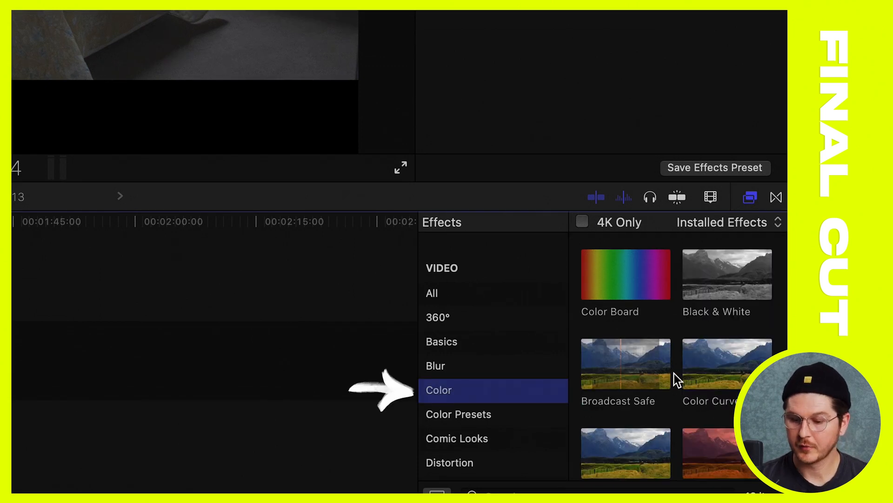
scroll(675, 373, down, 5)
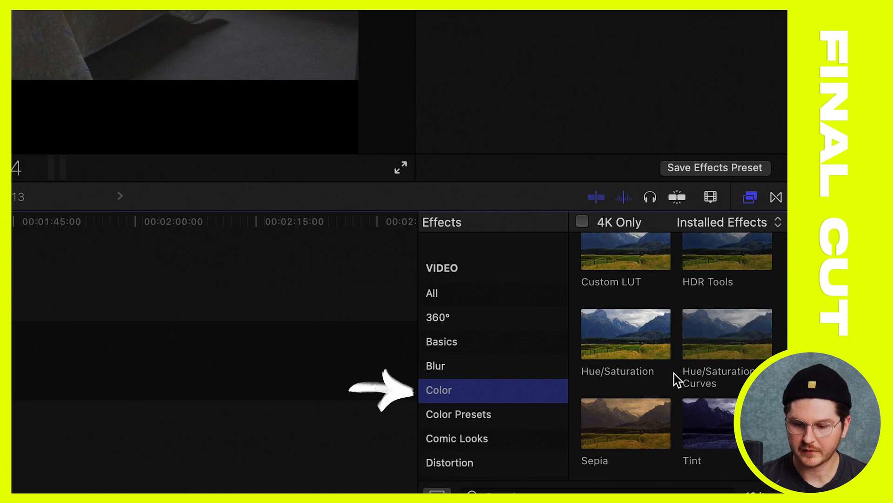
scroll(674, 373, up, 2)
scroll(674, 374, up, 1)
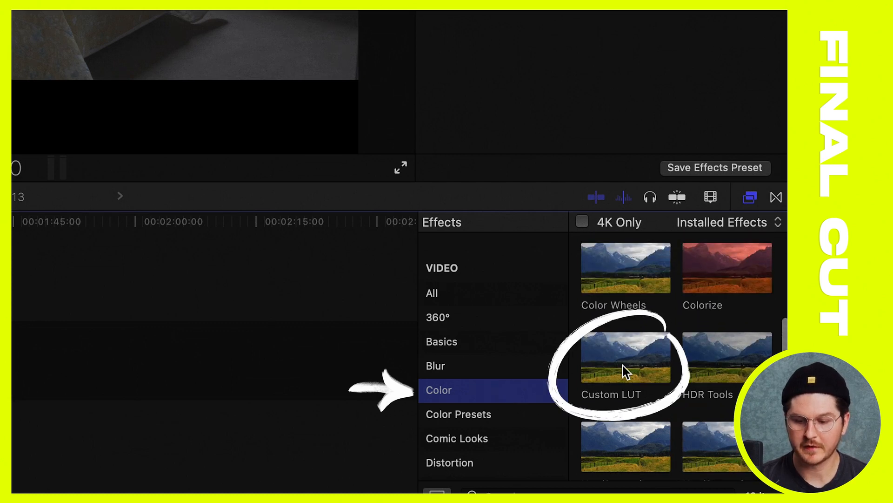
drag(619, 356, 546, 321)
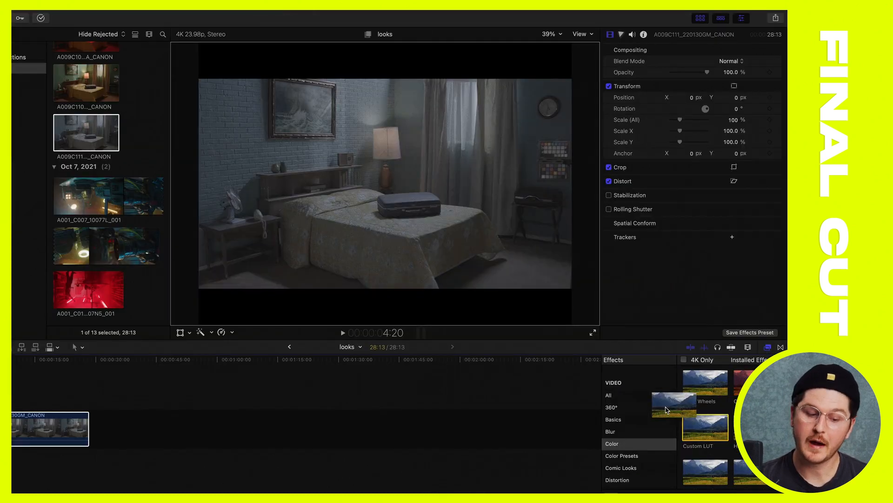
drag(666, 410, 37, 438)
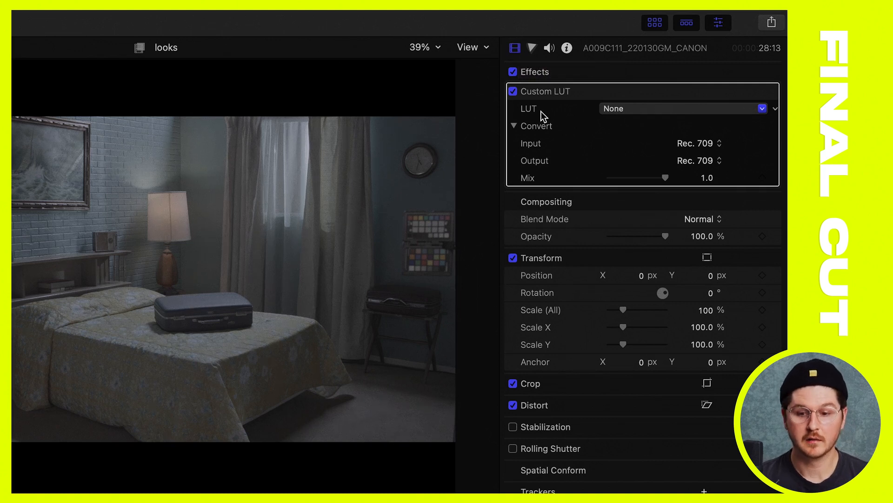
Load the CANON C70_standard conversion_1 cube file from the desktop folder CANON C70 (C LOG2) into the Custom LUT effect
click(628, 108)
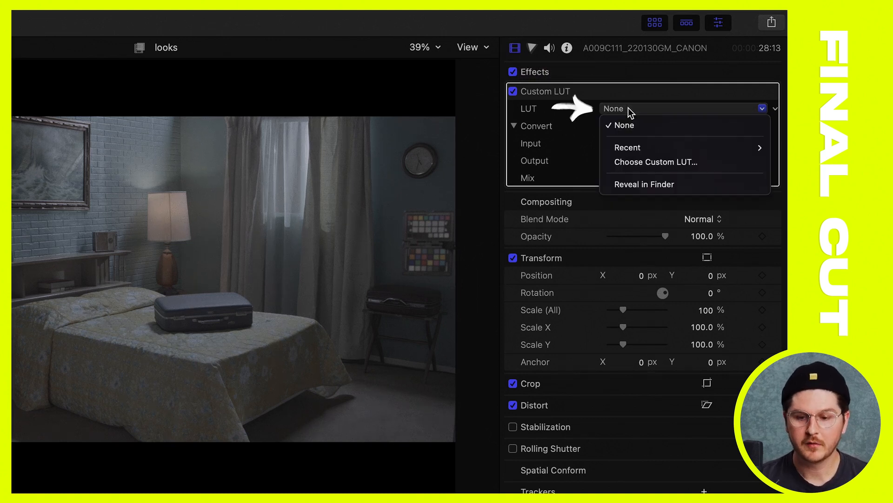
click(641, 161)
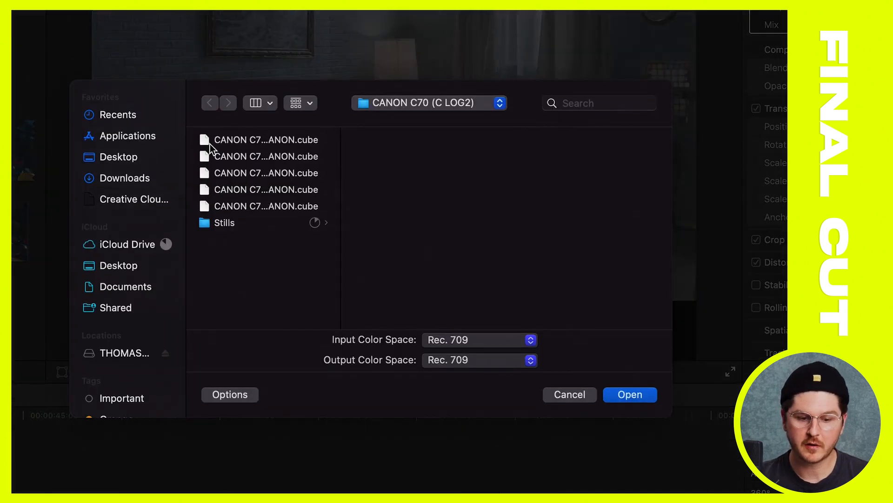
click(120, 158)
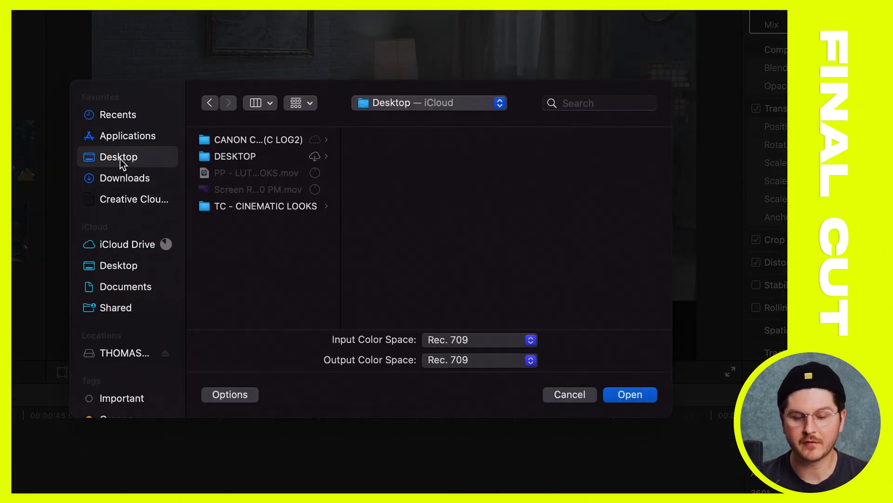
drag(341, 258, 424, 248)
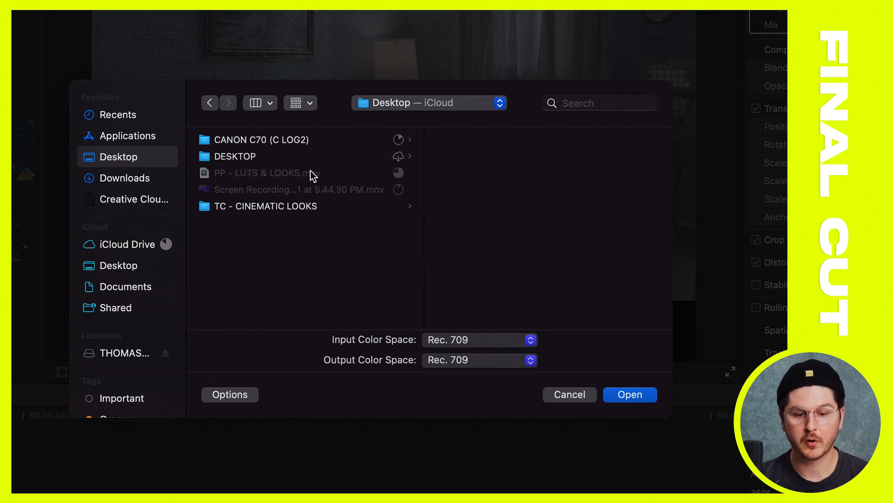
click(292, 140)
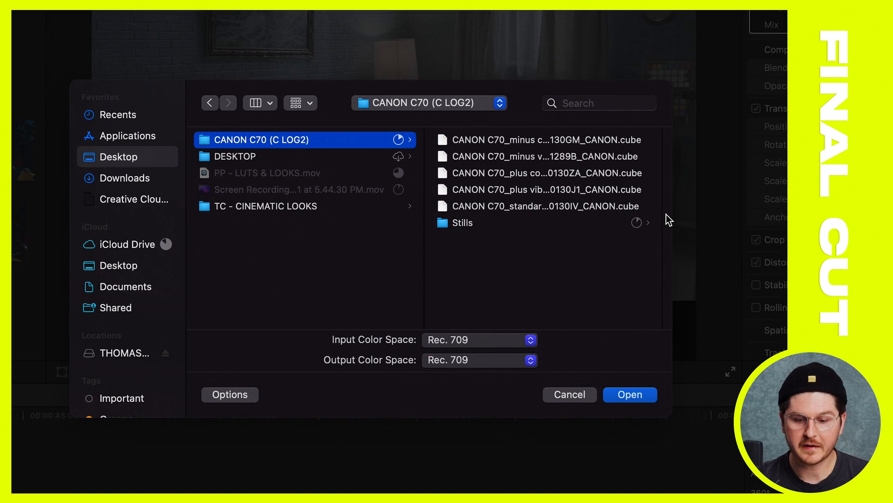
drag(663, 217, 782, 197)
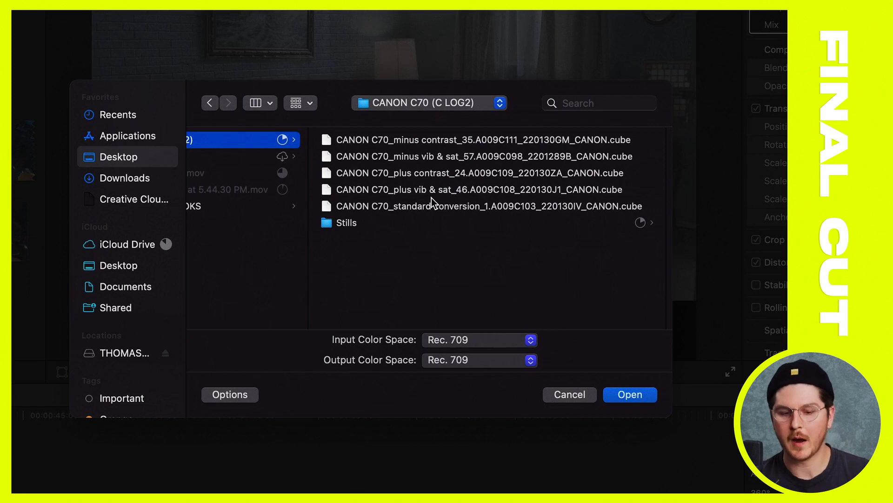
click(419, 208)
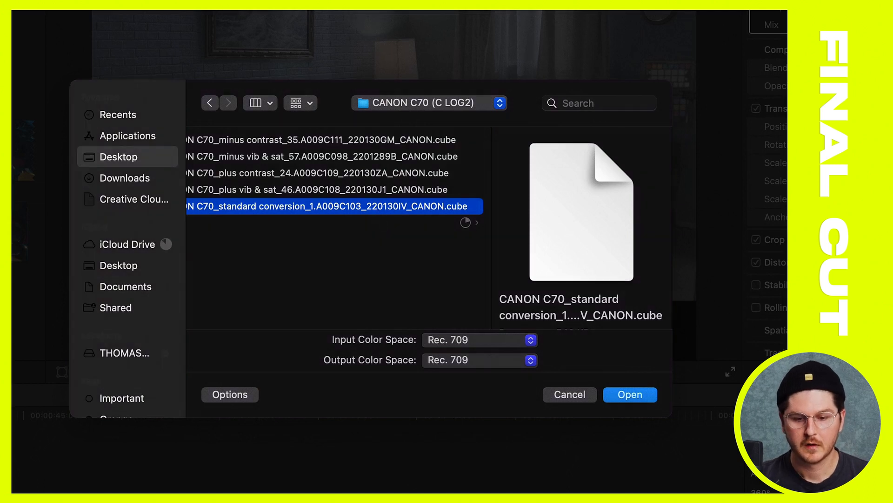
click(633, 394)
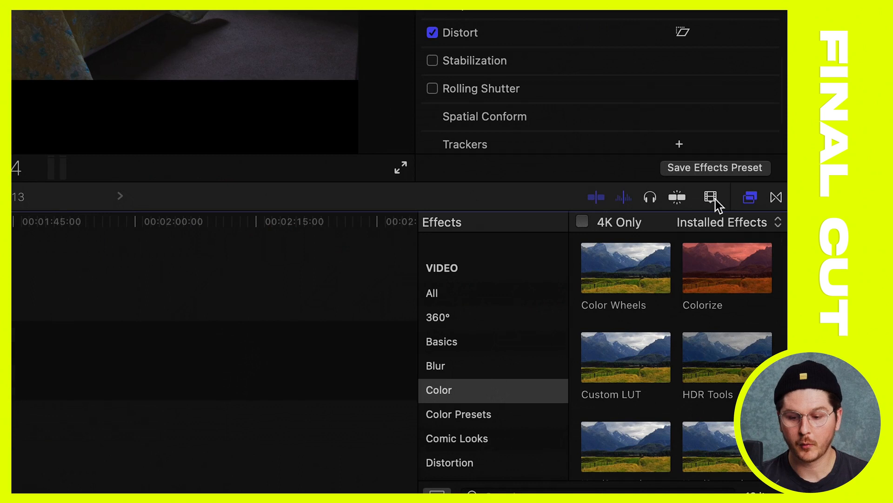
Apply a second Custom LUT effect to the timeline clip and open the custom LUT file chooser for it
double_click(628, 357)
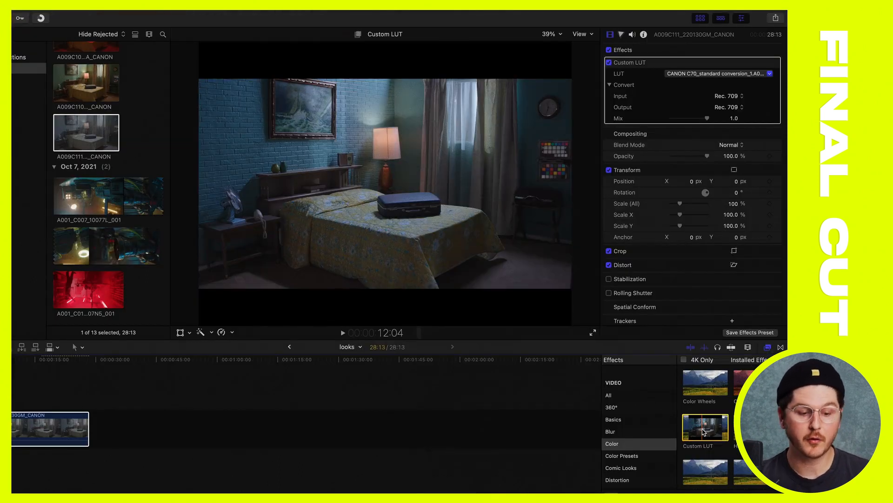
drag(703, 431, 51, 427)
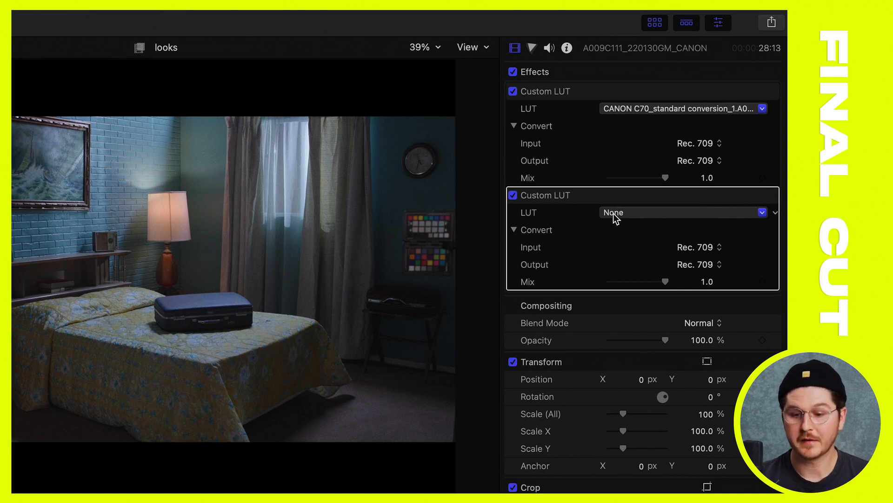
click(629, 212)
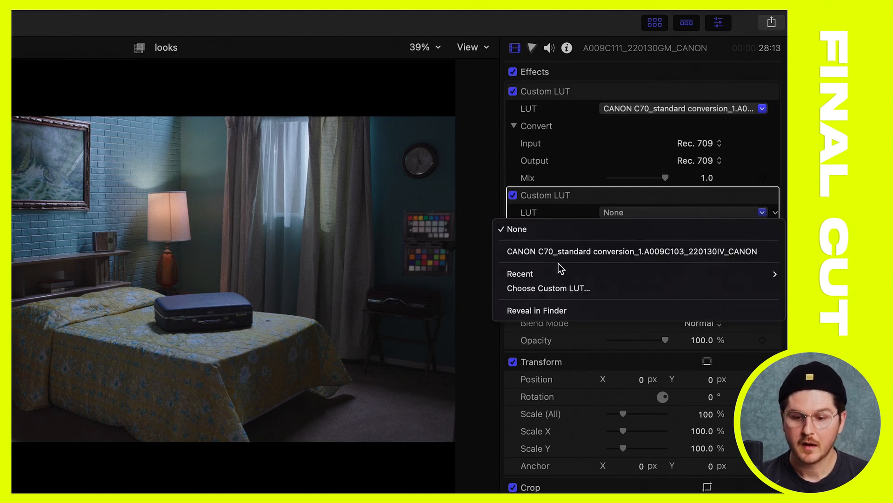
click(534, 289)
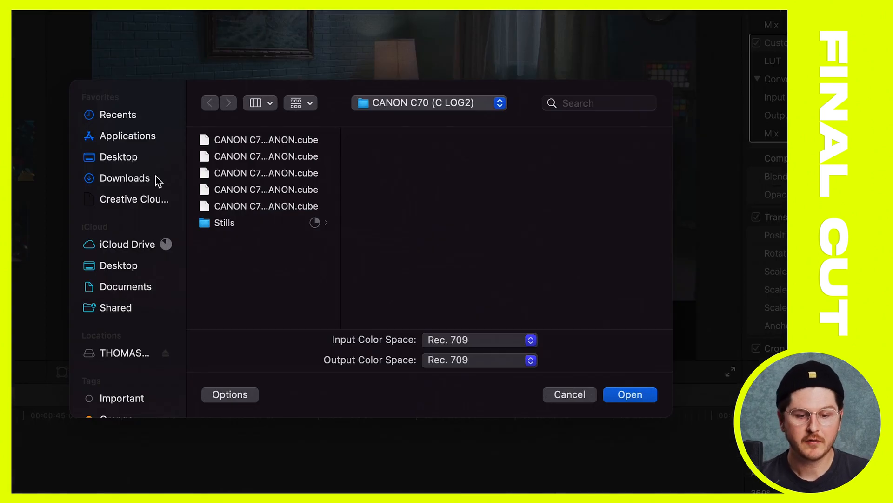
Load TC - ARTISTRY.cube from the desktop folder TC - CINEMATIC LOOKS into the second Custom LUT effect
click(144, 162)
drag(341, 173, 567, 190)
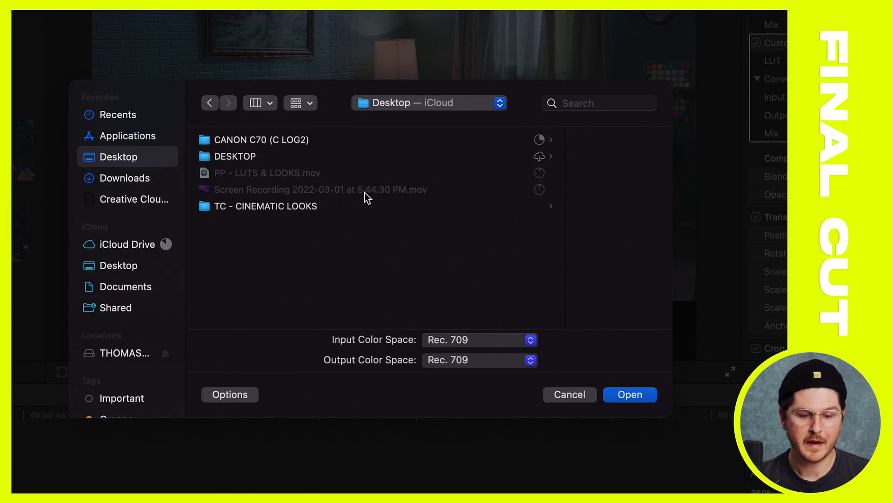
click(320, 208)
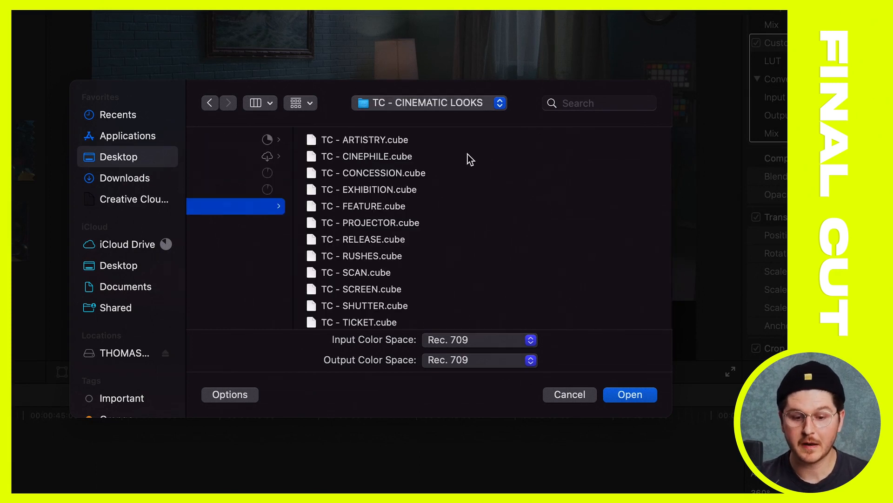
scroll(367, 194, left, 5)
scroll(367, 194, right, 4)
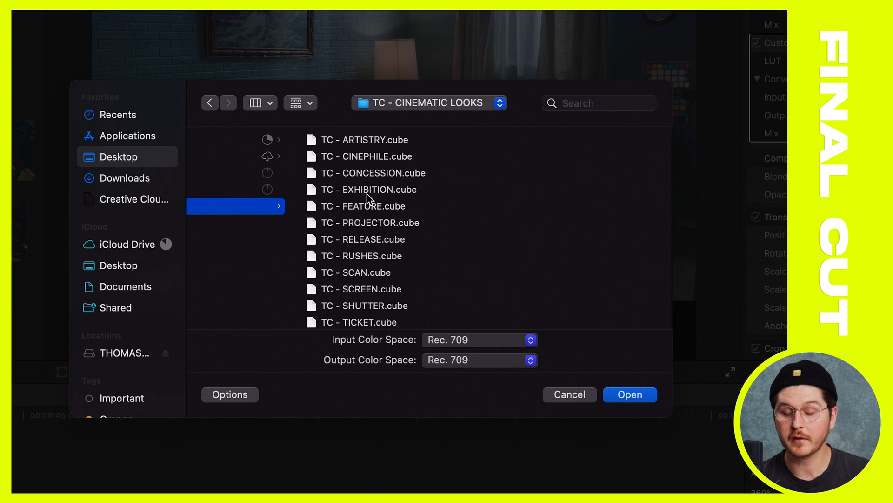
scroll(279, 220, left, 3)
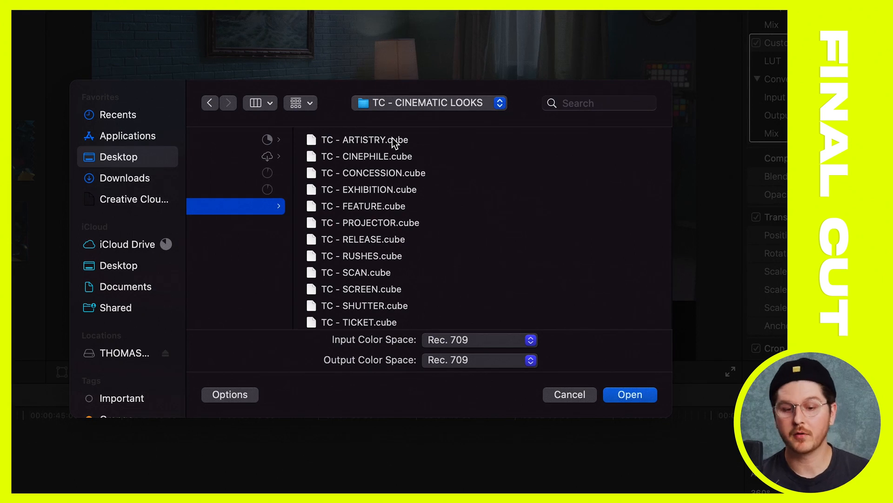
click(392, 138)
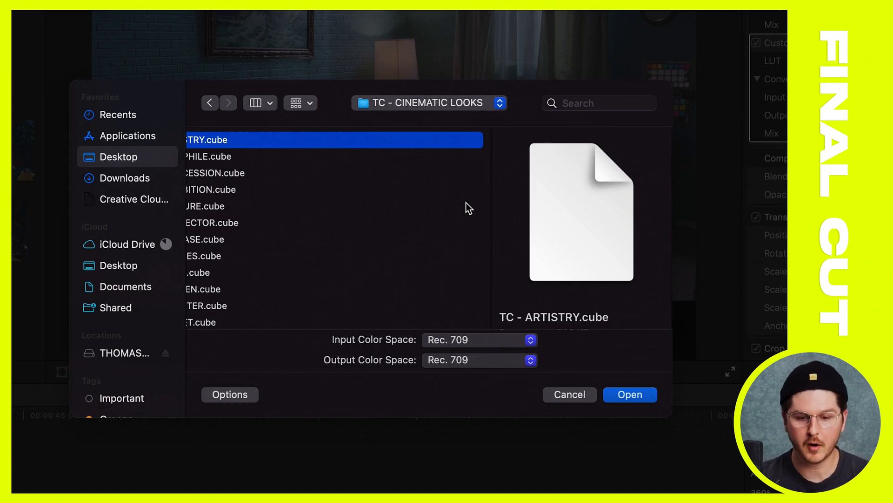
key(Return)
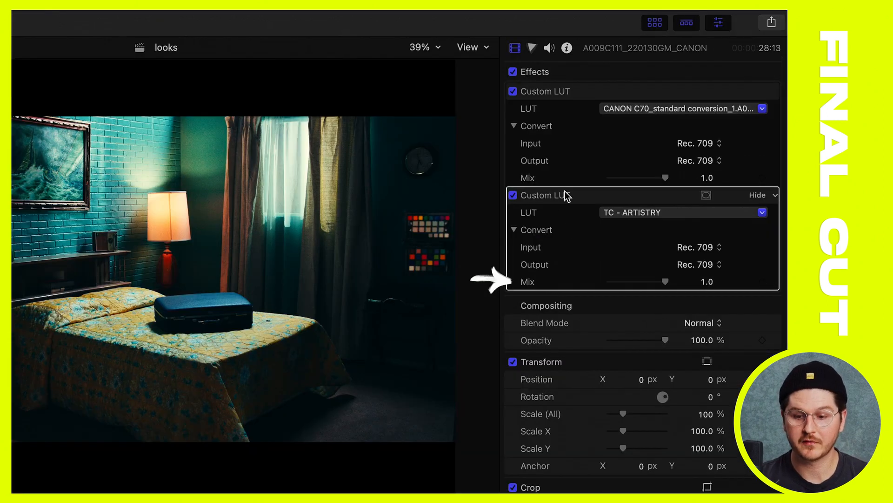
Compare the TC - ARTISTRY look at a mix of 0 and 1.0, and set its mix to 0.5
drag(663, 280, 583, 289)
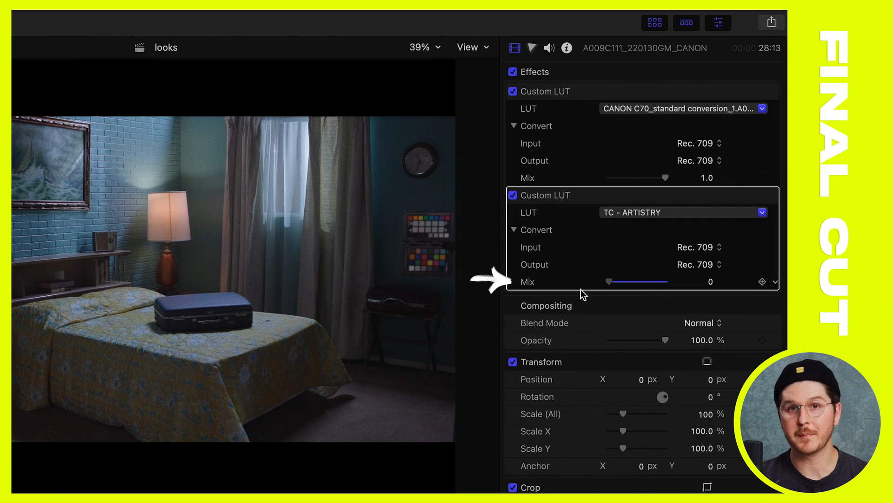
drag(581, 289, 666, 289)
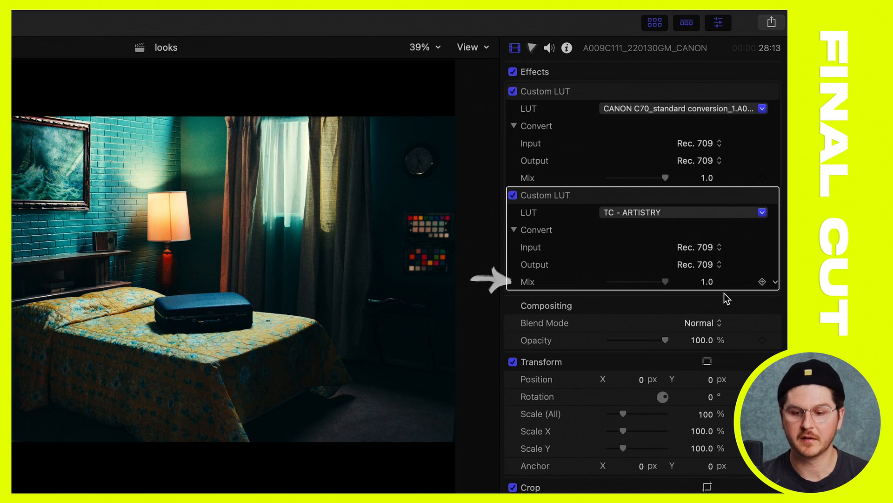
click(708, 280)
key(BackSpace)
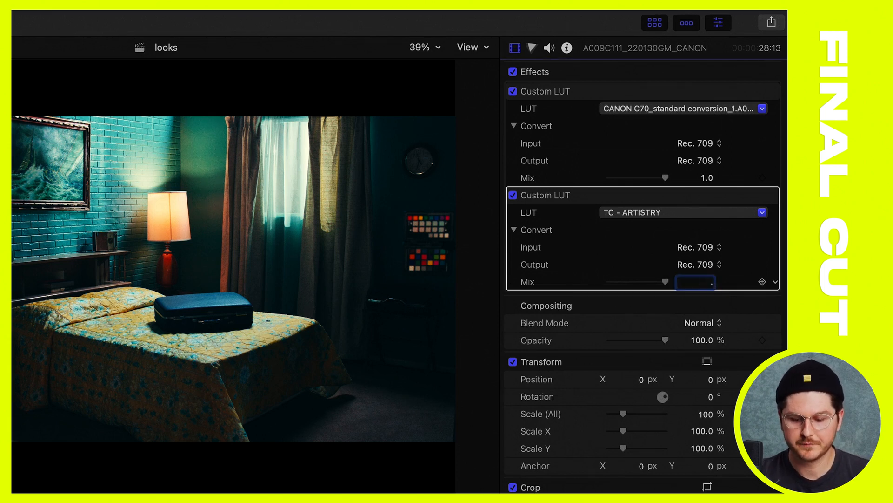
text(0.5)
key(Return)
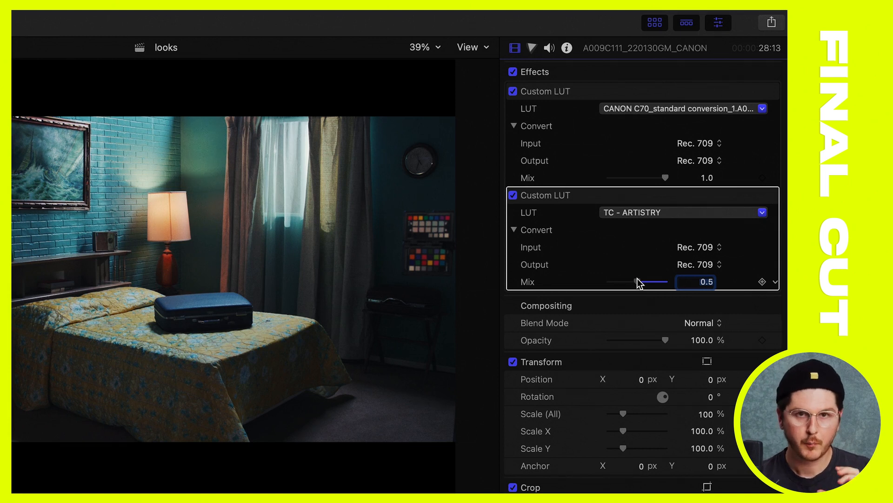
drag(639, 283, 586, 285)
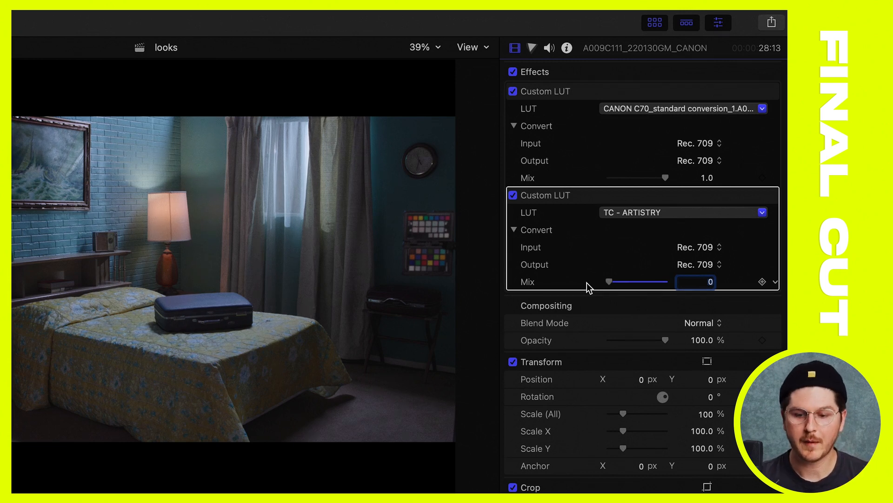
drag(608, 280, 637, 283)
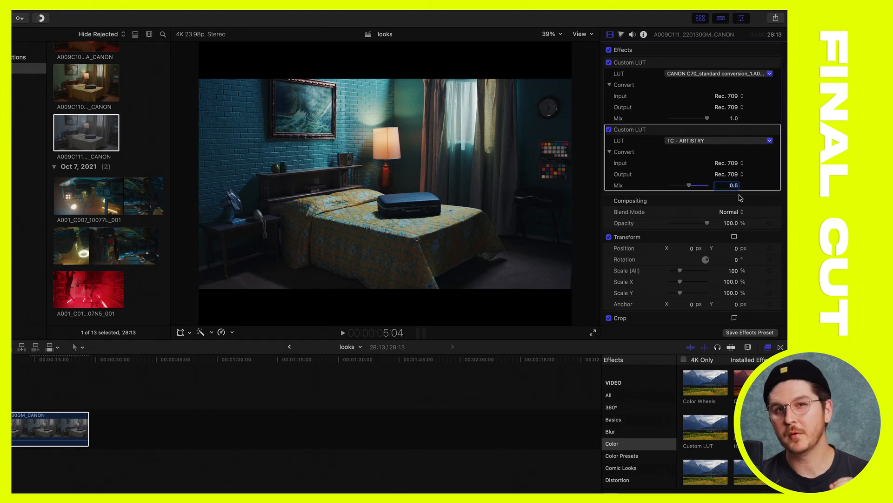
Apply the Color Wheels effect from the Color video effects to the timeline clip, below the two Custom LUT effects
click(639, 128)
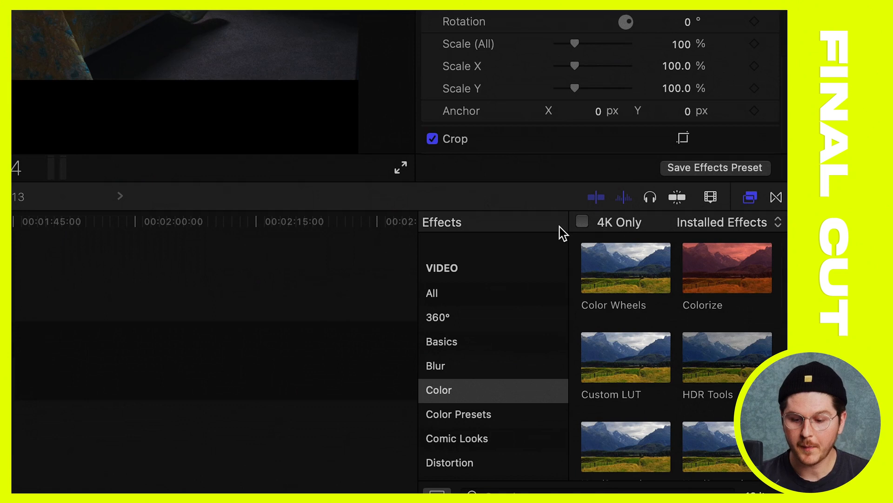
click(443, 392)
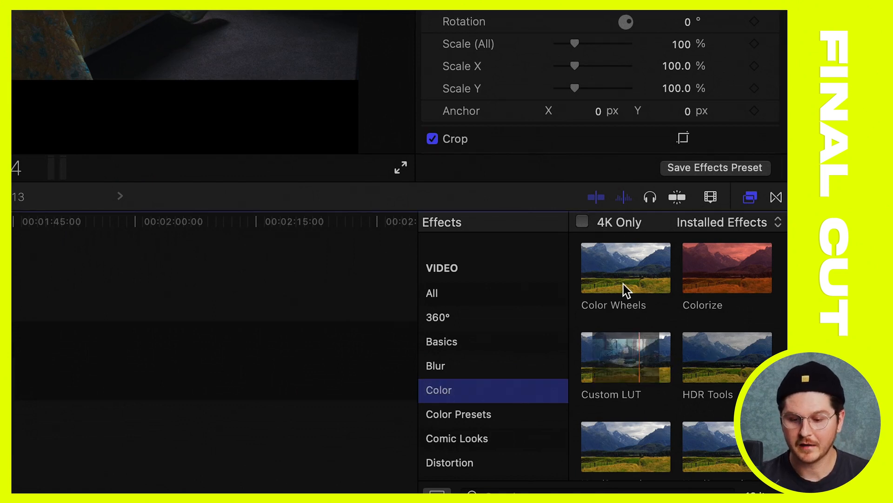
scroll(624, 283, up, 2)
scroll(624, 284, down, 1)
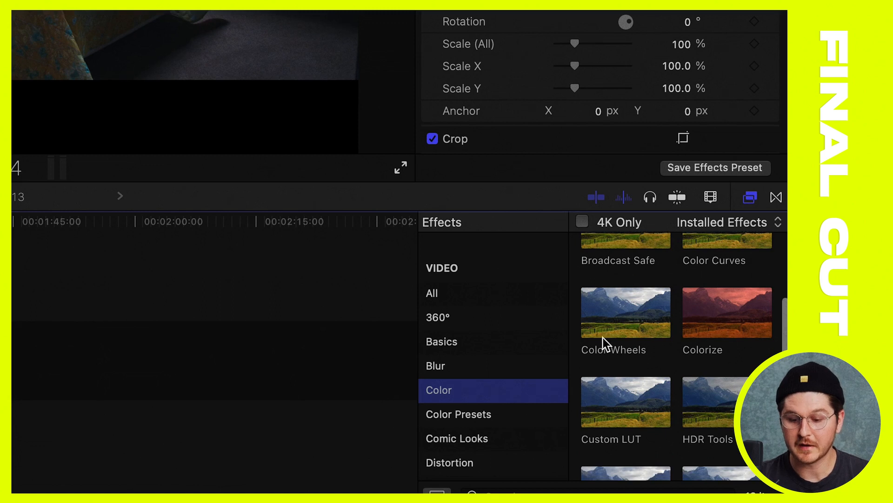
scroll(617, 319, up, 3)
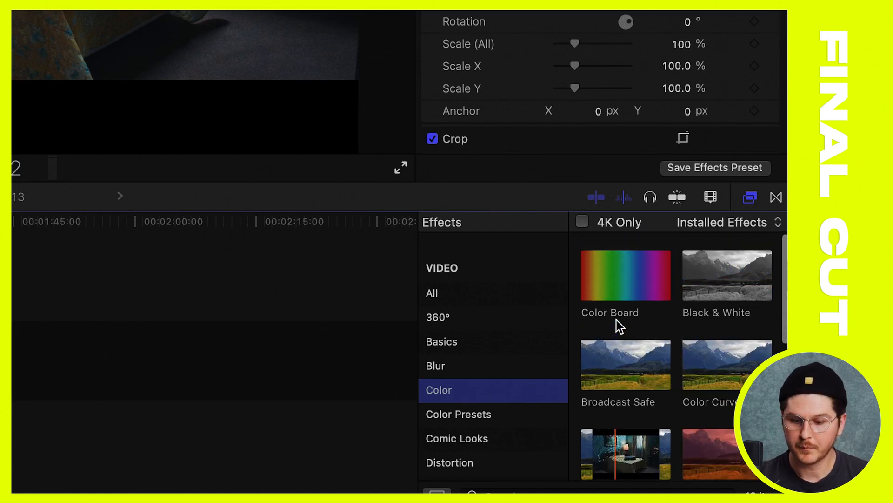
scroll(651, 372, down, 3)
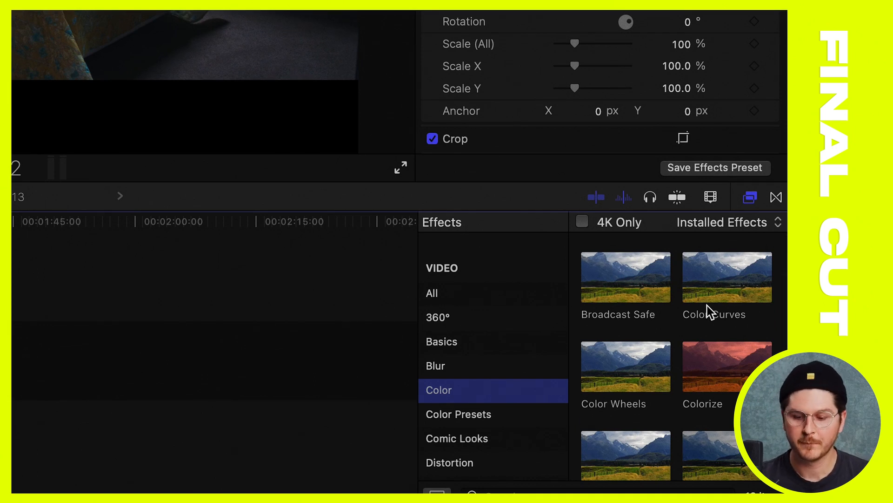
scroll(635, 395, down, 1)
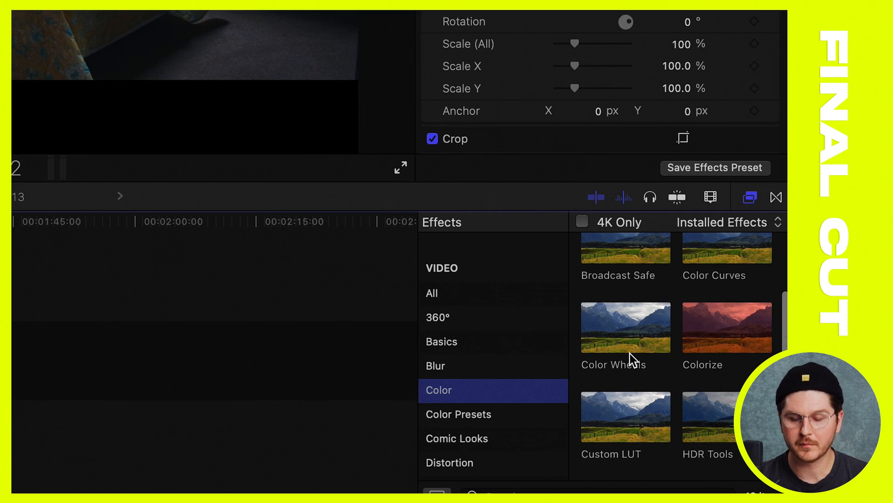
drag(625, 353, 43, 433)
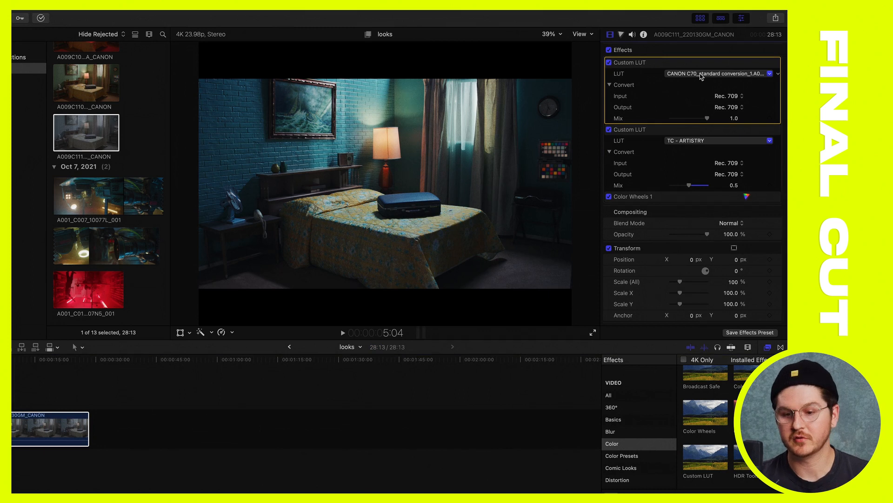
In the clip's Color Wheels effect, slightly lower the shadows brightness and shift the global color toward warm orange
click(639, 133)
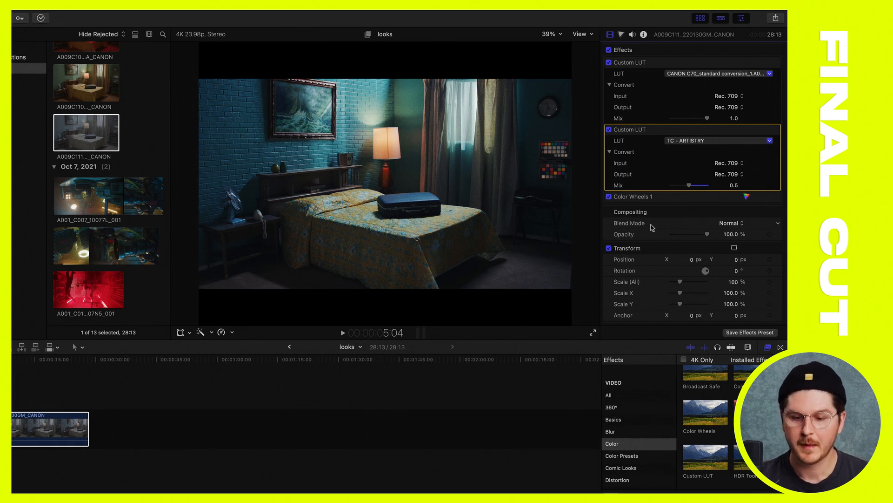
click(650, 197)
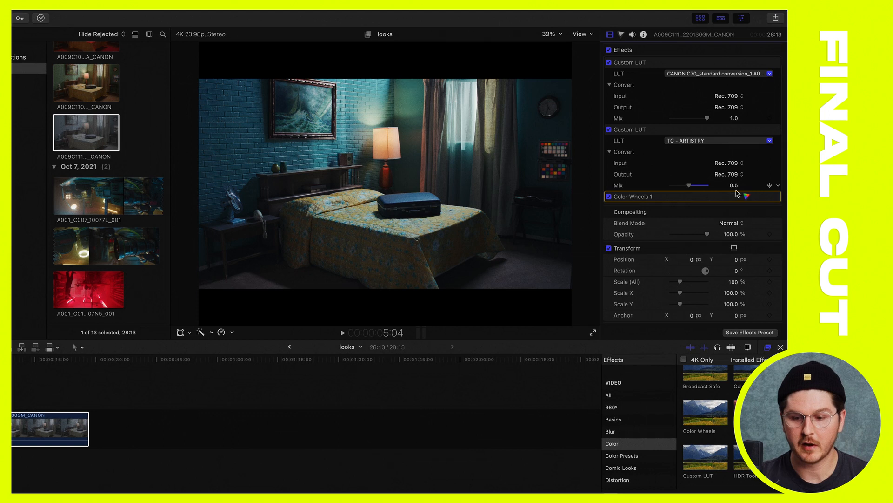
click(746, 197)
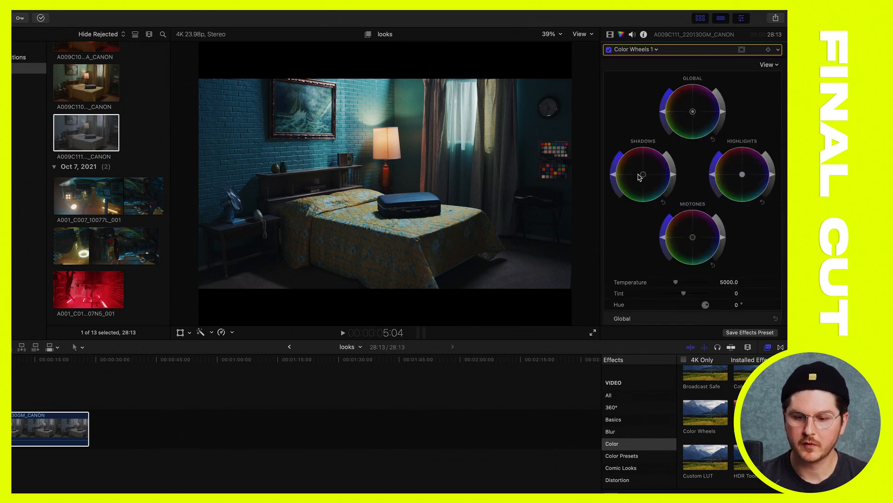
drag(672, 176, 676, 179)
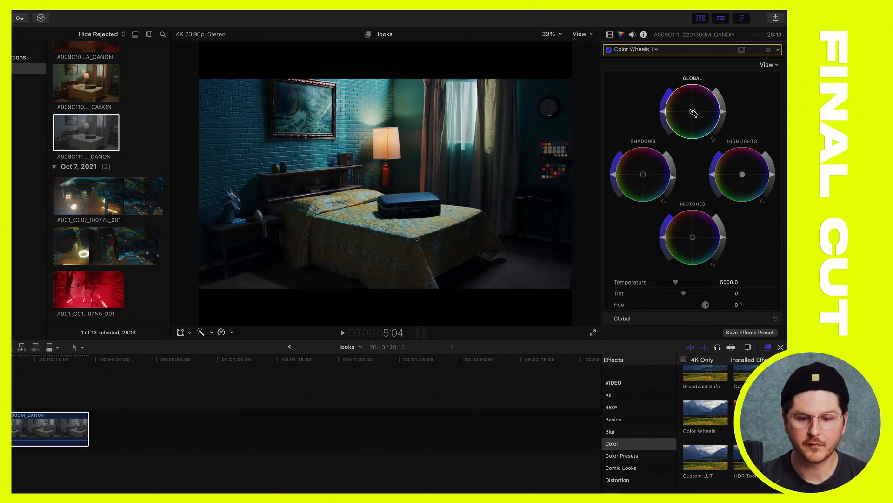
drag(694, 114, 684, 106)
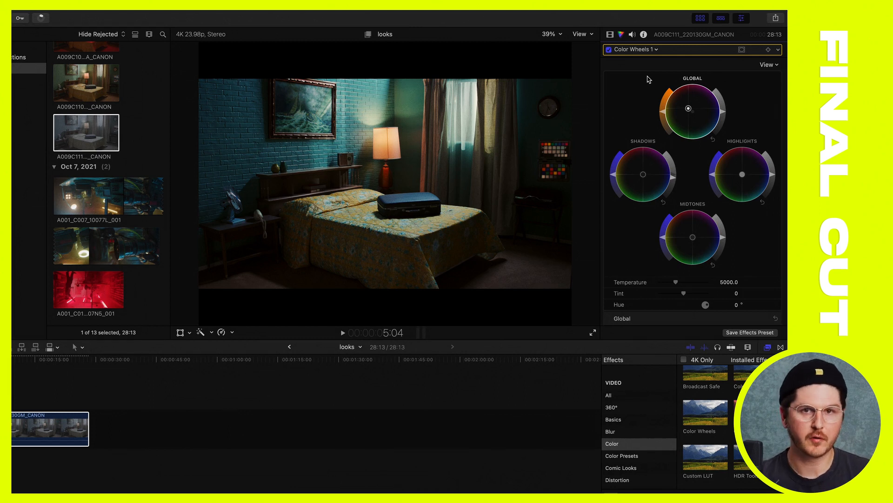
Compare the image with and without the Color Wheels correction, leaving the effect enabled
click(609, 50)
click(609, 50)
click(609, 50)
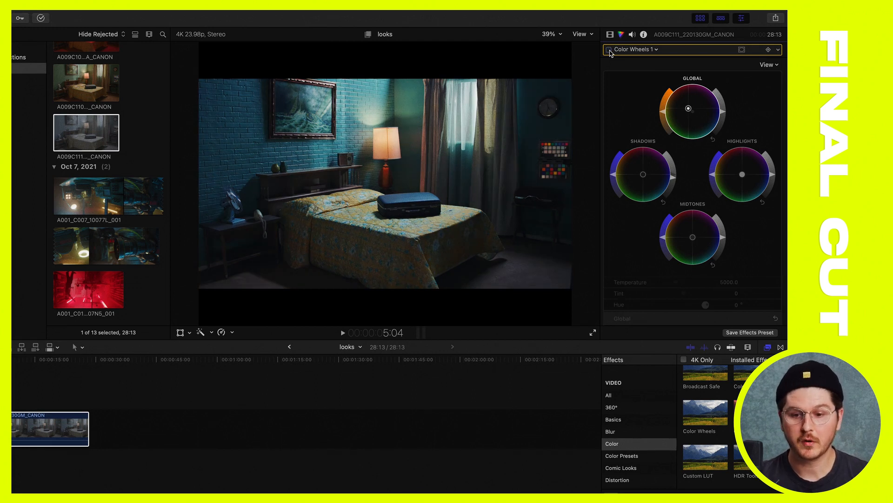
click(609, 50)
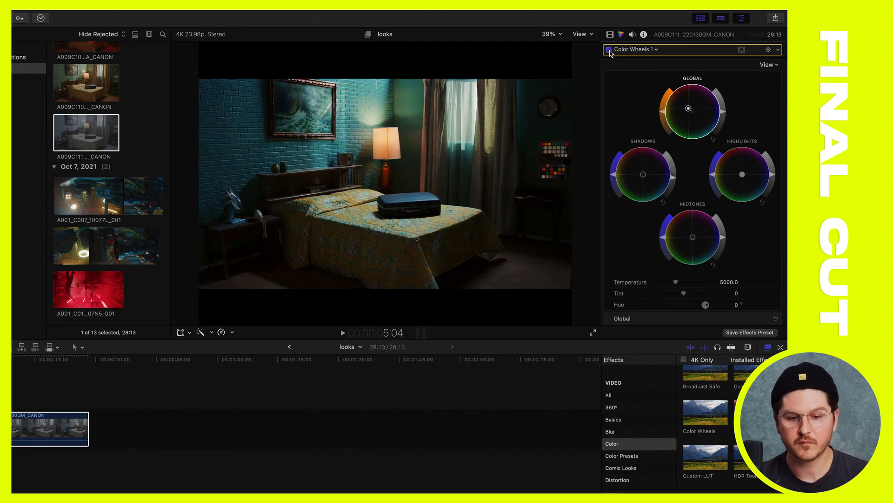
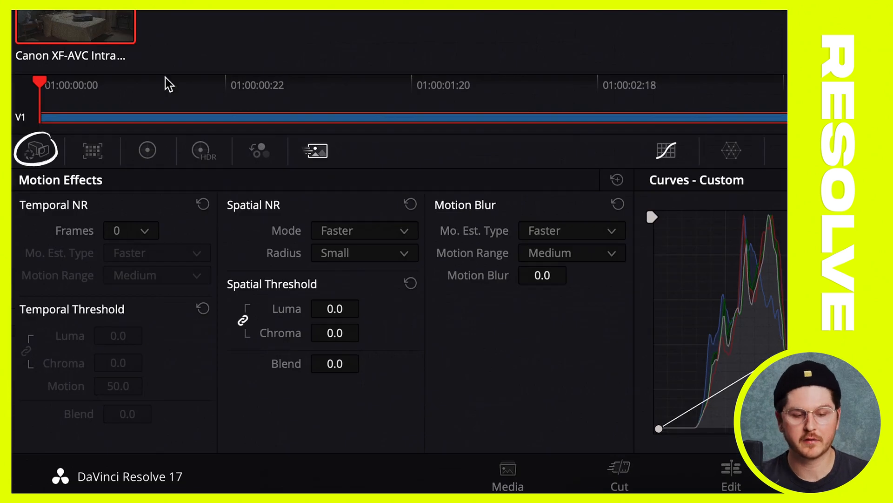
In DaVinci Resolve, show the Camera Raw palette and open the LUT folder from the project's Color Management settings
click(40, 150)
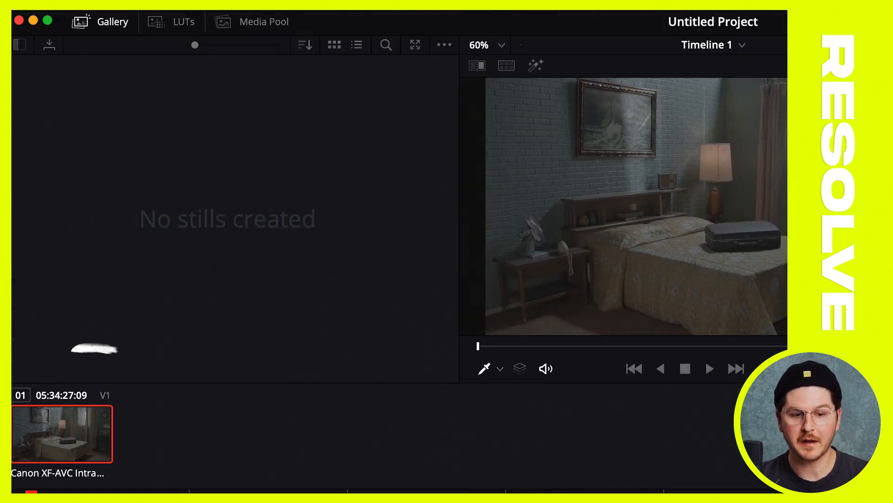
click(149, 11)
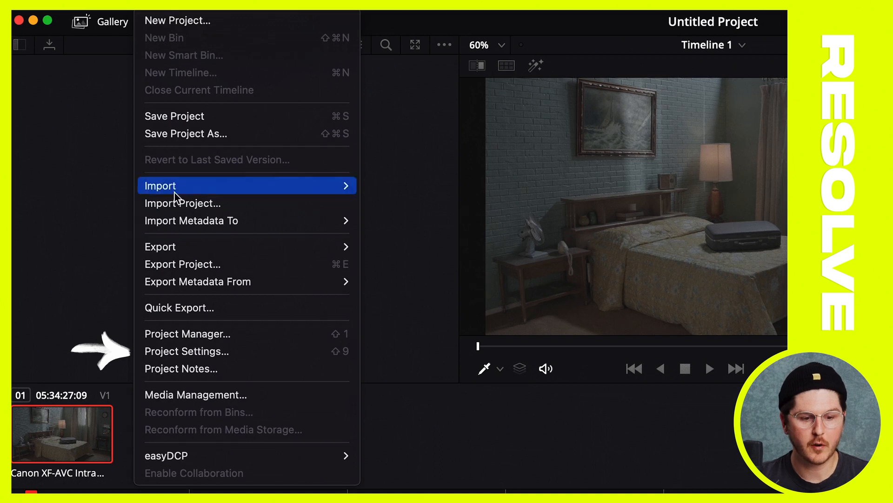
click(191, 352)
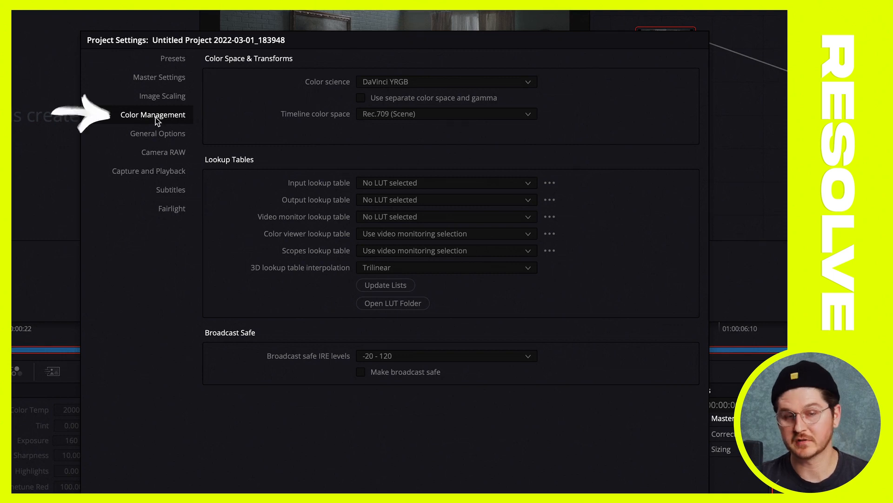
click(405, 308)
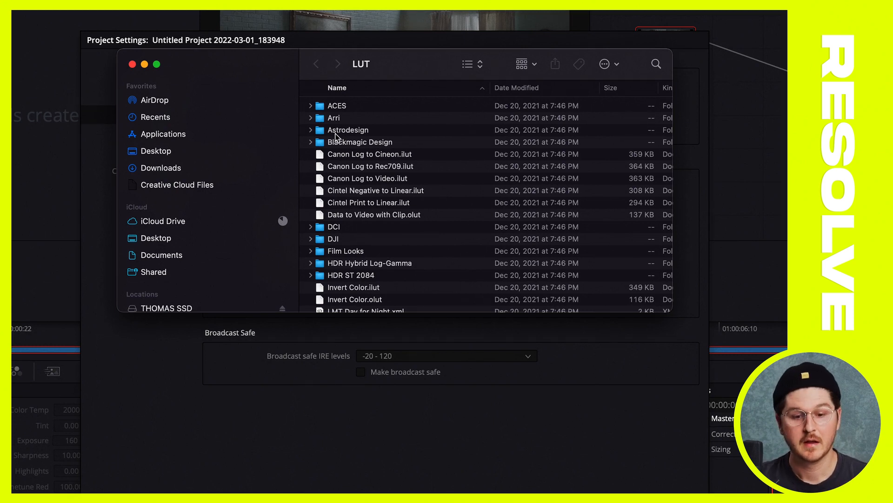
Enlarge and reposition the LUT folder window so that its full contents can be viewed
click(310, 118)
click(311, 118)
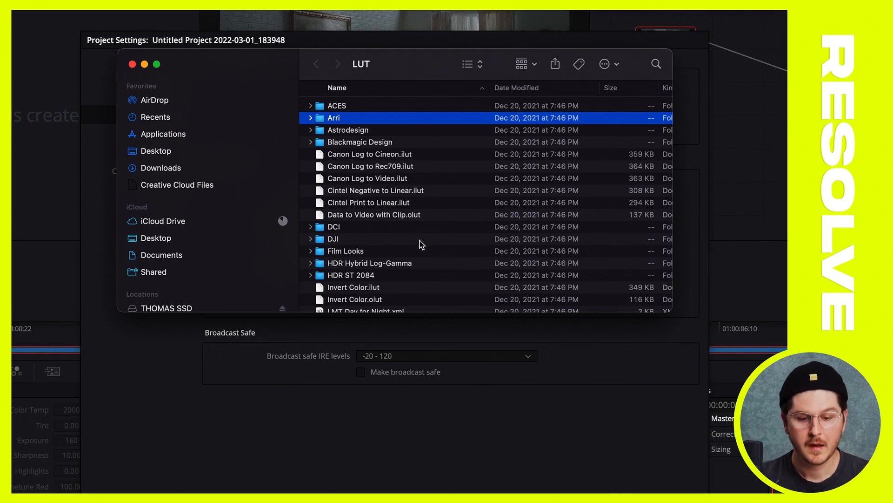
scroll(420, 240, down, 5)
drag(670, 311, 788, 491)
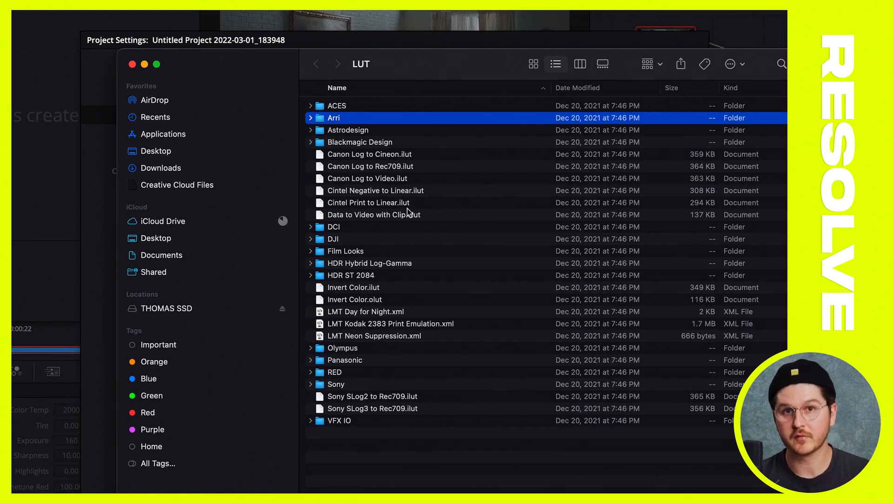
drag(260, 67, 226, 67)
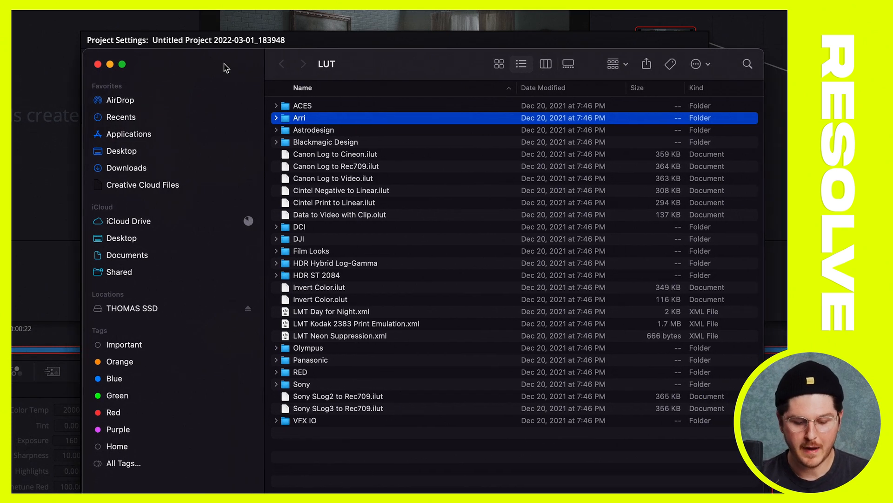
Open the Desktop in a new Finder window and check the CANON C70 (C LOG2) and TC - CINEMATIC LOOKS folders
key(super+n)
click(228, 192)
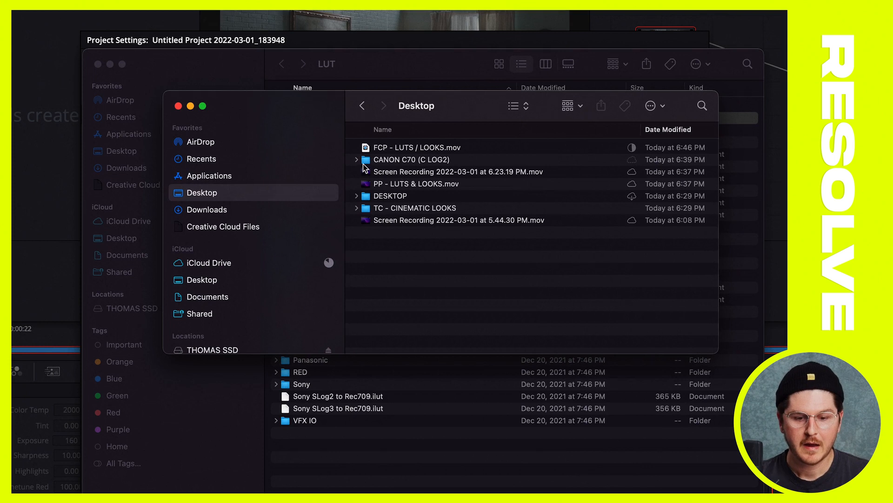
click(398, 161)
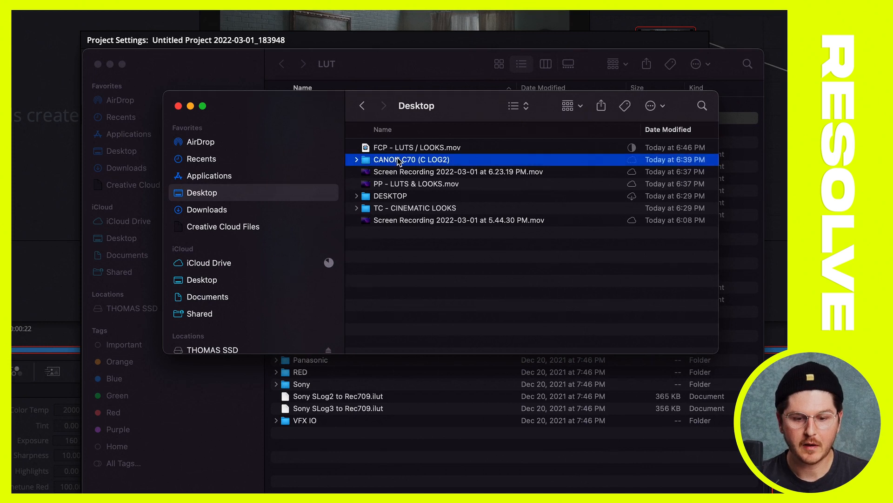
click(357, 160)
click(357, 161)
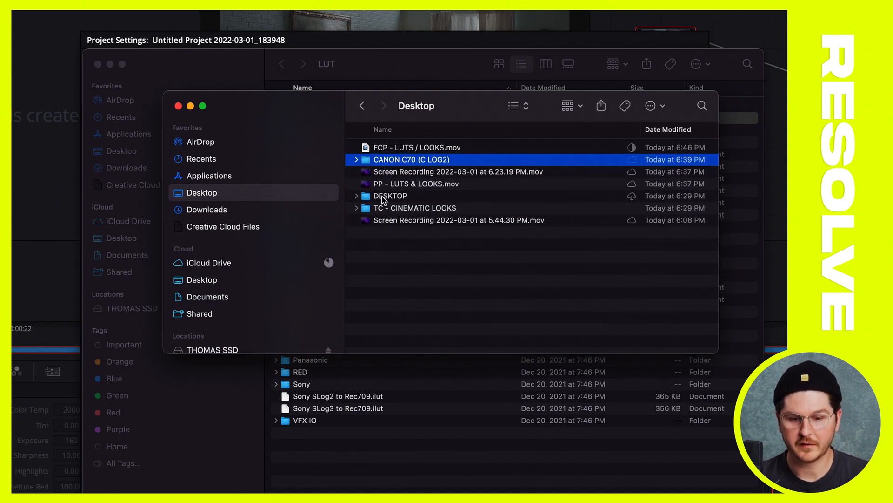
click(367, 210)
click(356, 209)
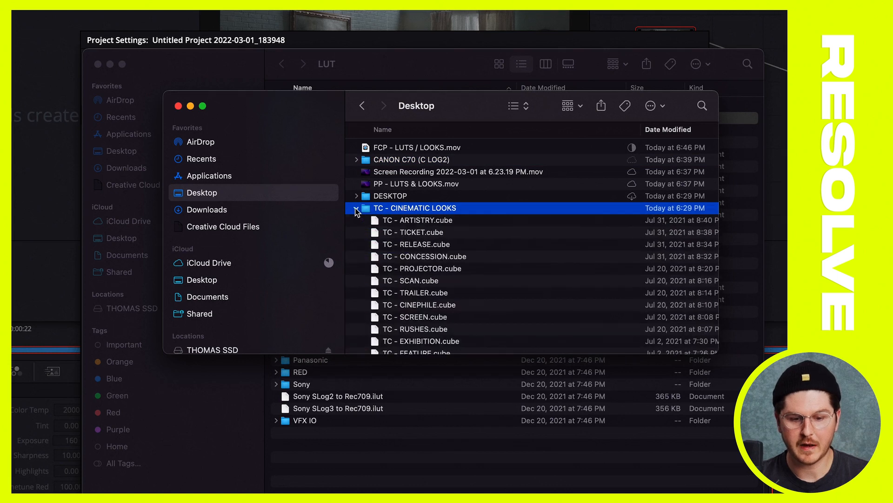
click(357, 209)
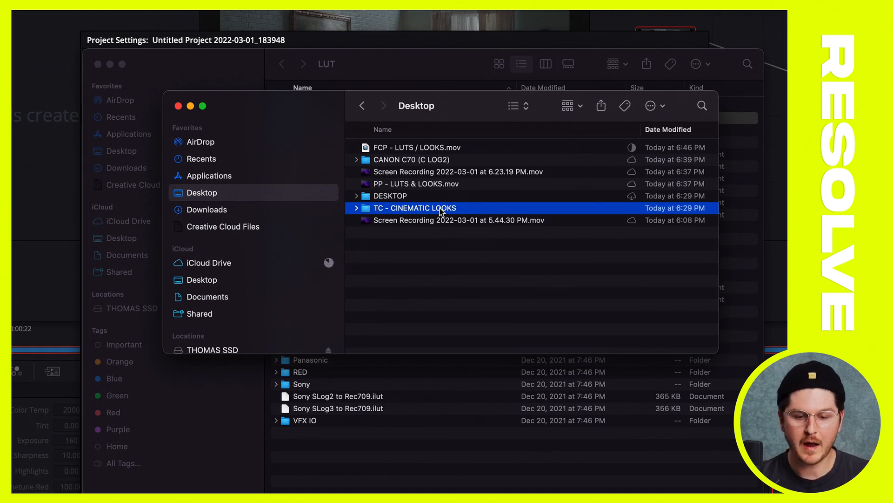
Copy the CANON C70 (C LOG2) and TC - CINEMATIC LOOKS folders from the Desktop into the LUT folder
super+click(421, 161)
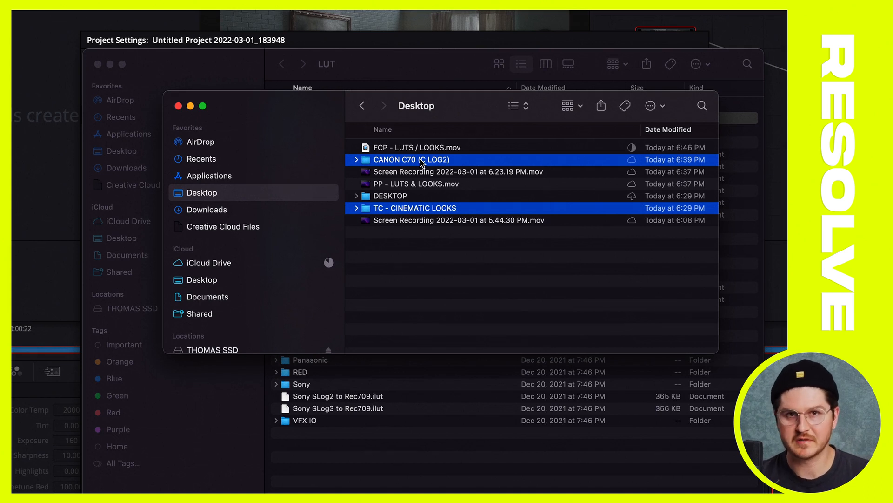
right_click(421, 161)
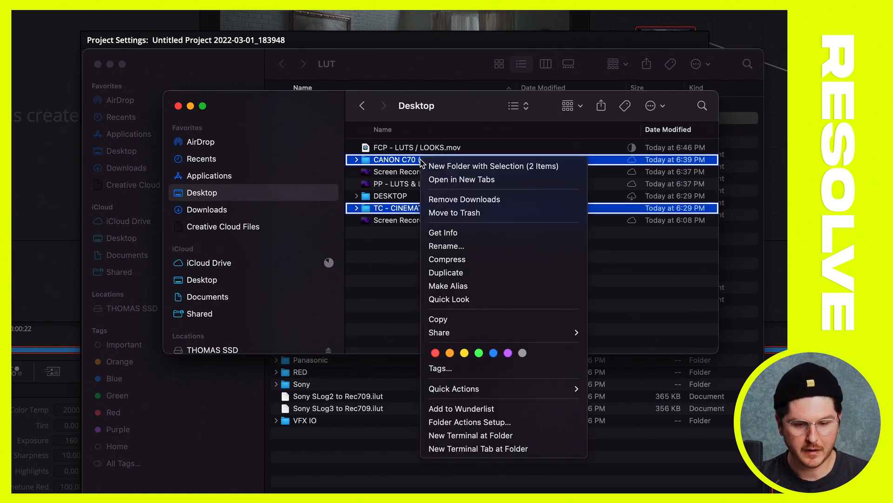
click(440, 319)
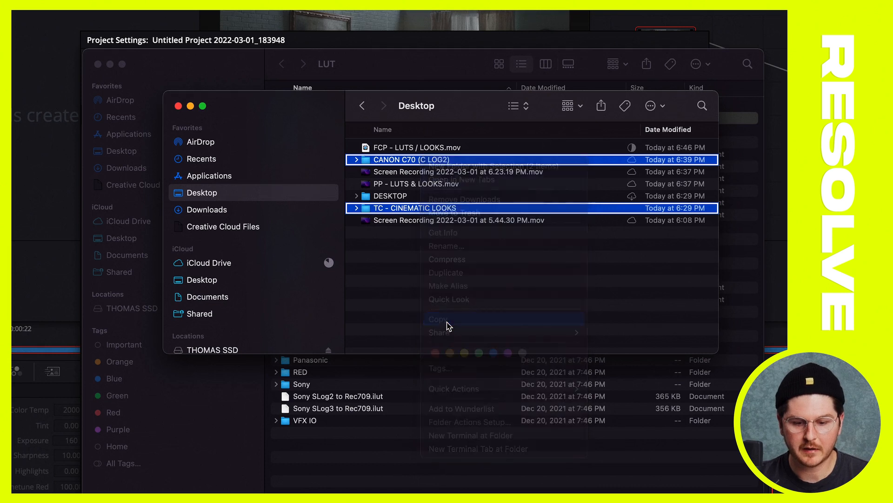
click(462, 475)
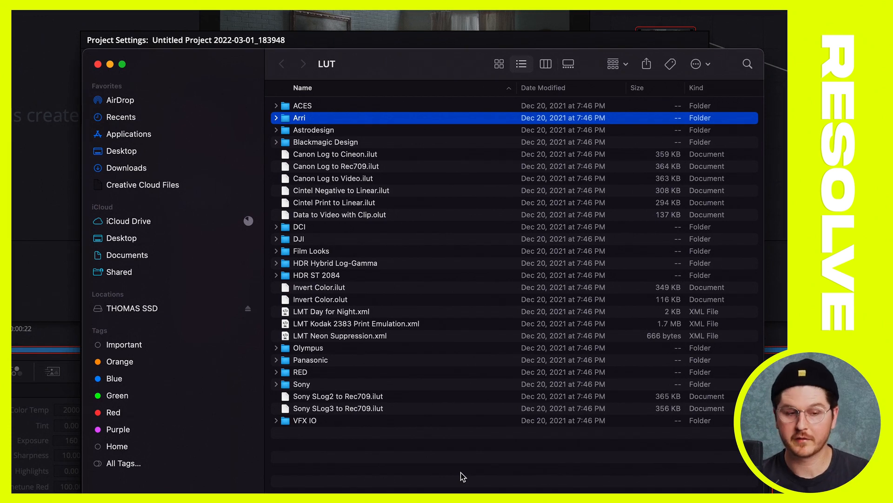
right_click(462, 475)
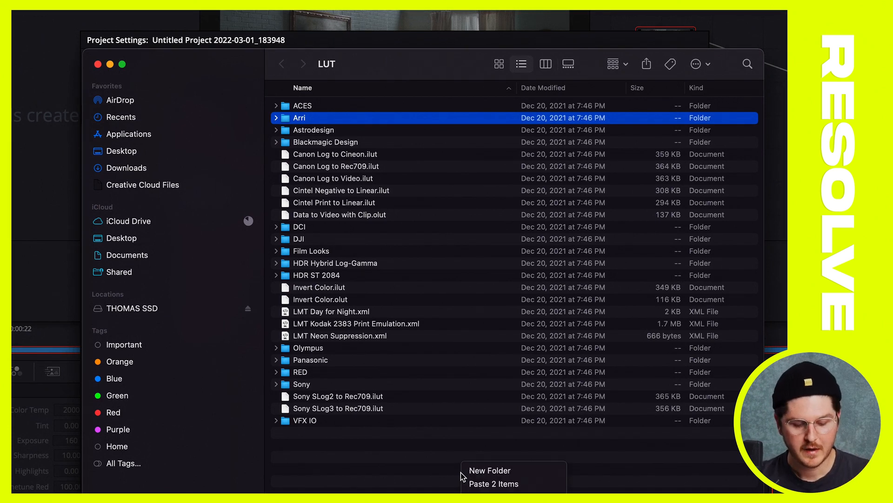
click(485, 484)
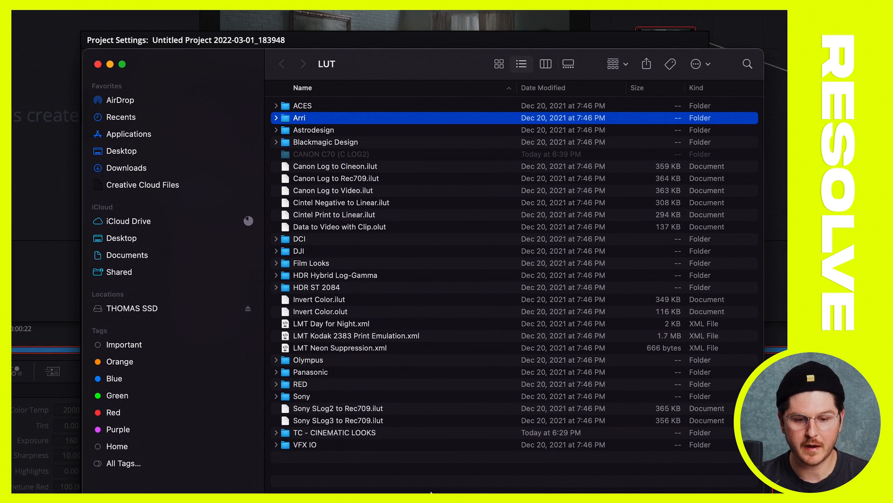
Rename the CANON C70 (C LOG2) folder in the LUT folder as TC - CANON C70 (C LOG2)
click(315, 154)
key(Return)
key(Left)
text(TC)
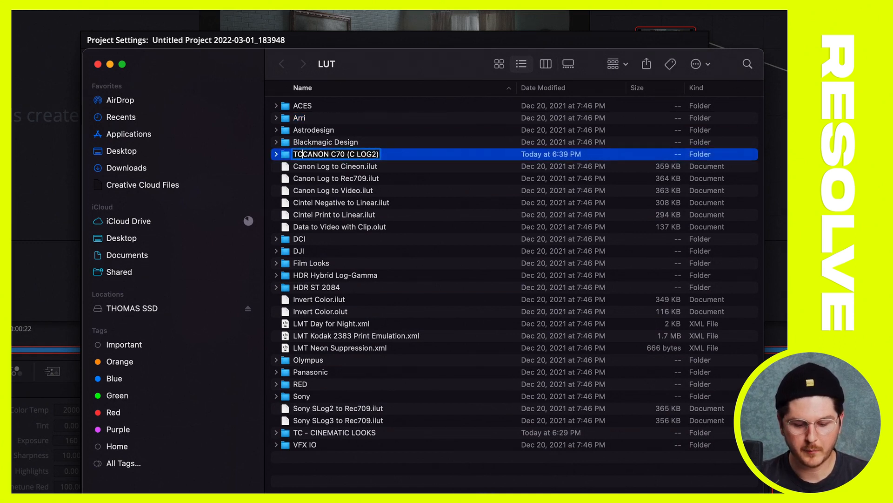
text( -)
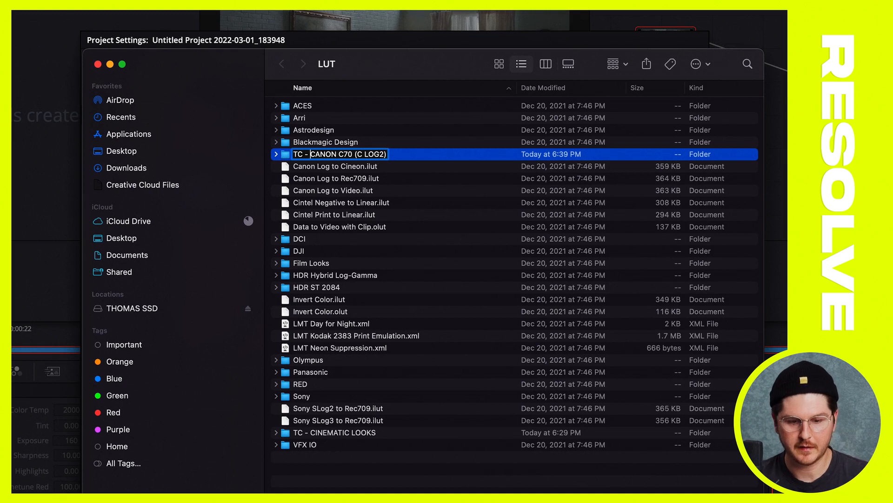
key(Return)
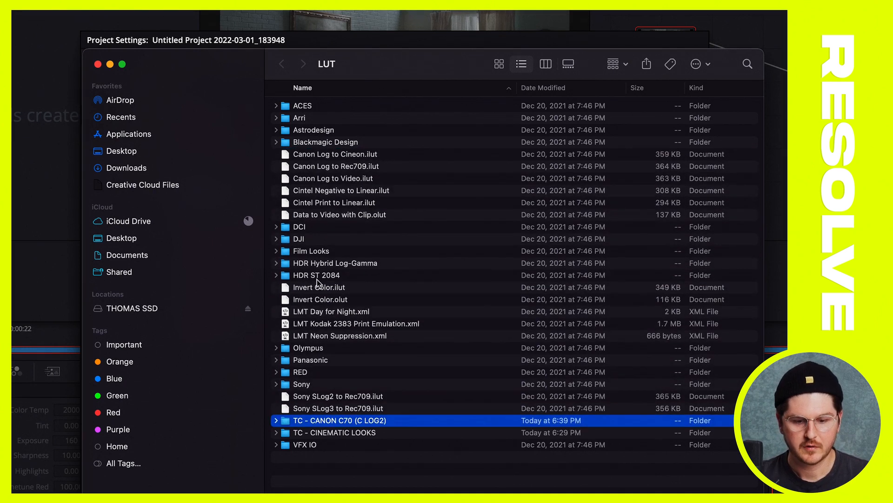
Close the Finder windows, and update the lookup table lists in the Color Management settings before saving them
shift+click(329, 433)
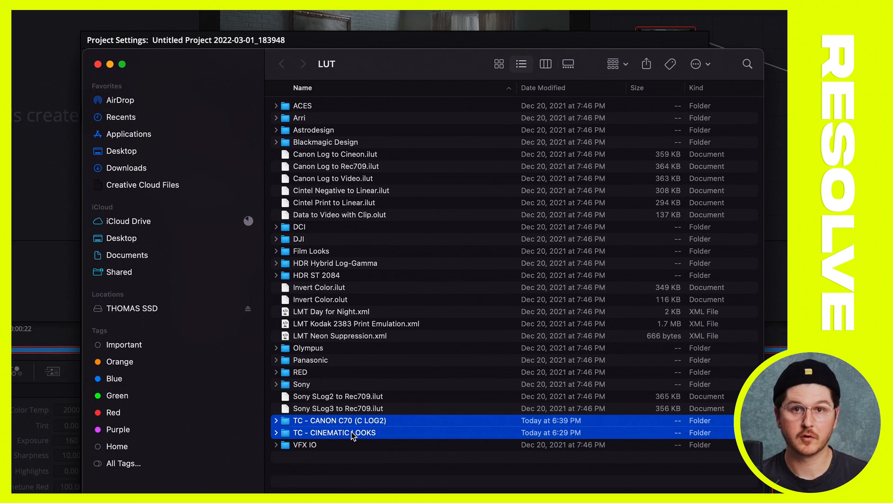
click(346, 481)
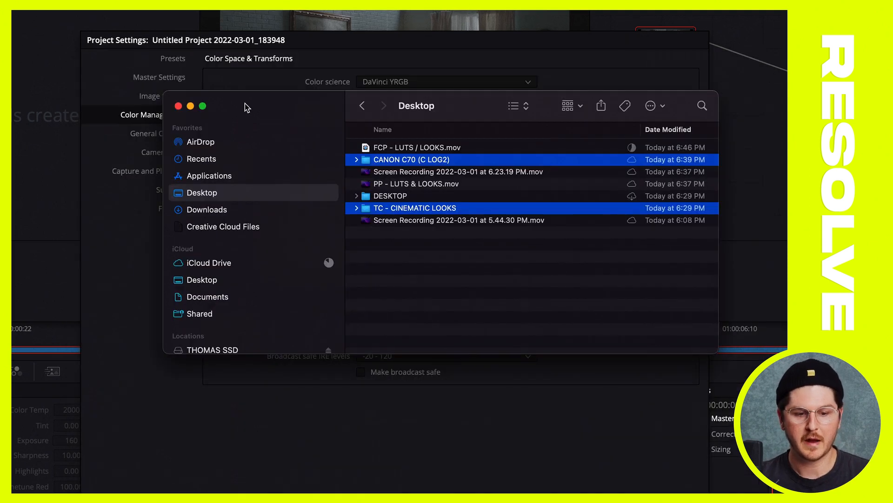
click(178, 106)
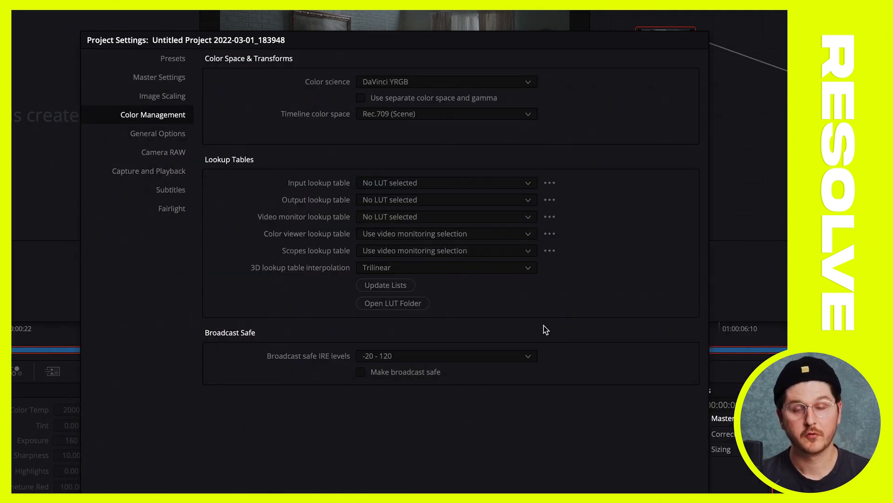
click(387, 285)
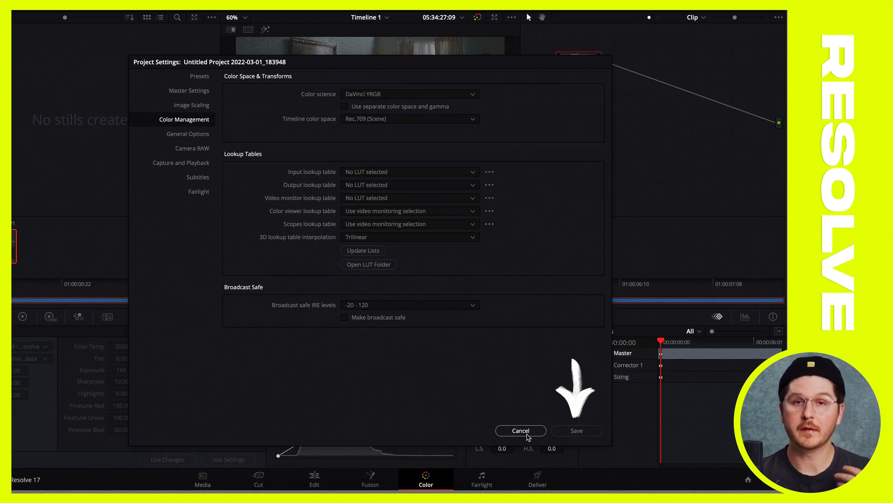
click(576, 430)
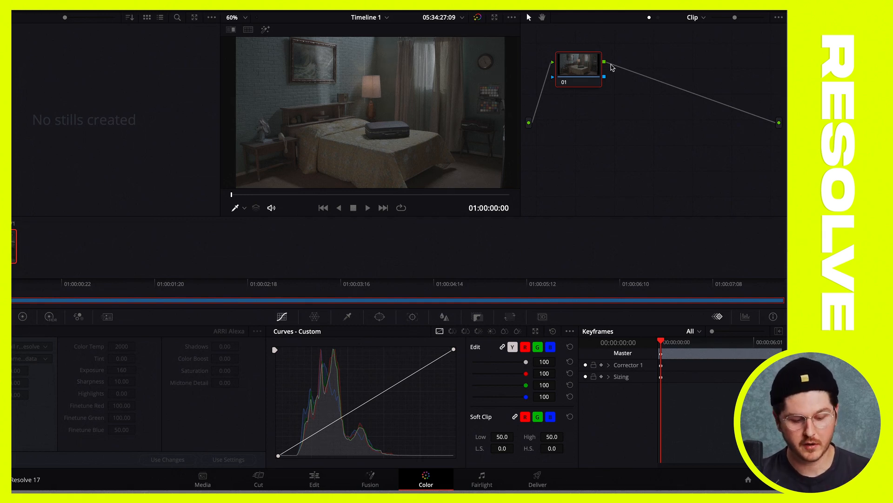
Check the LUT choices of node 01 for the TC - CANON C70 (C LOG2) and TC - CINEMATIC LOOKS folders
mouse_move(581, 69)
mouse_down()
mouse_move(577, 84)
mouse_move(587, 47)
mouse_move(590, 65)
mouse_move(582, 69)
mouse_up()
right_click(582, 69)
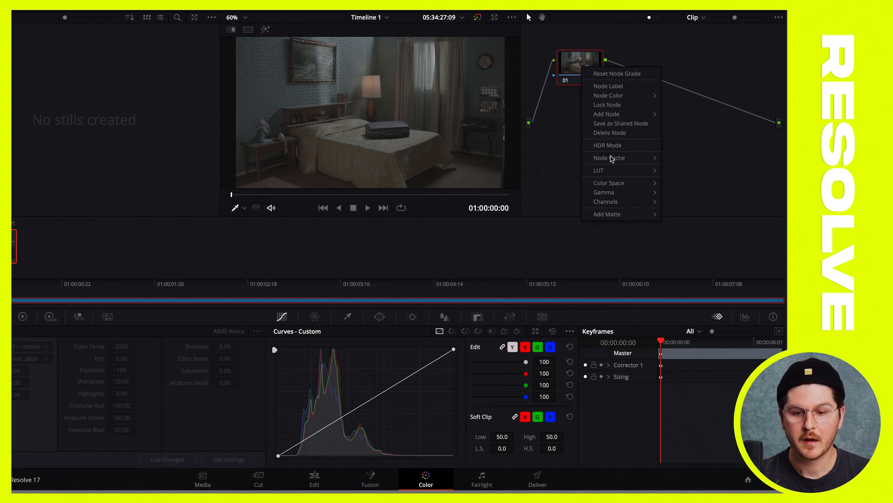
mouse_move(615, 175)
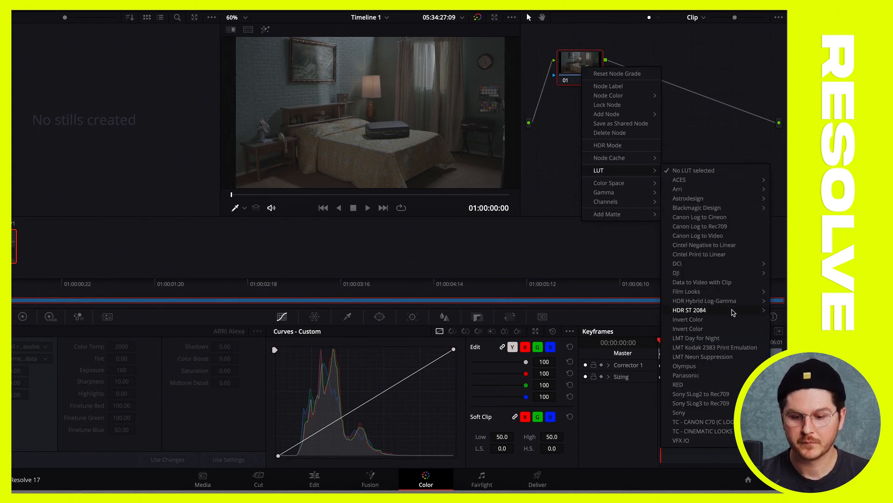
mouse_move(726, 423)
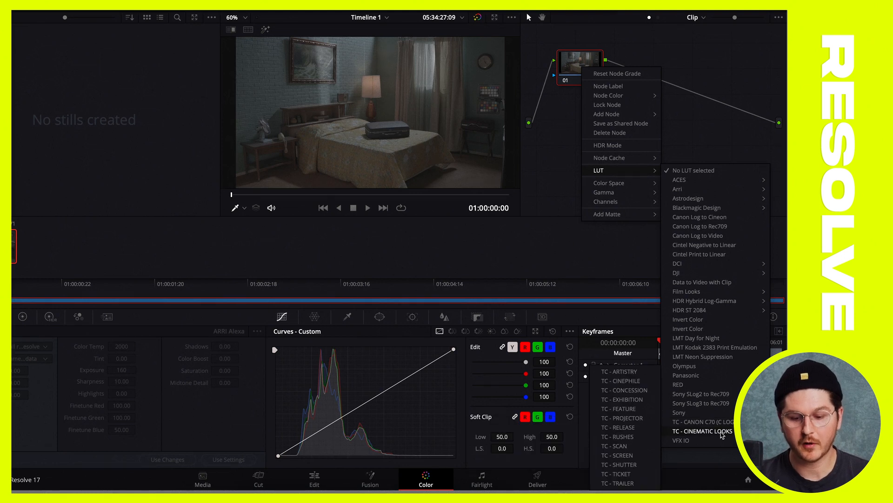
click(538, 207)
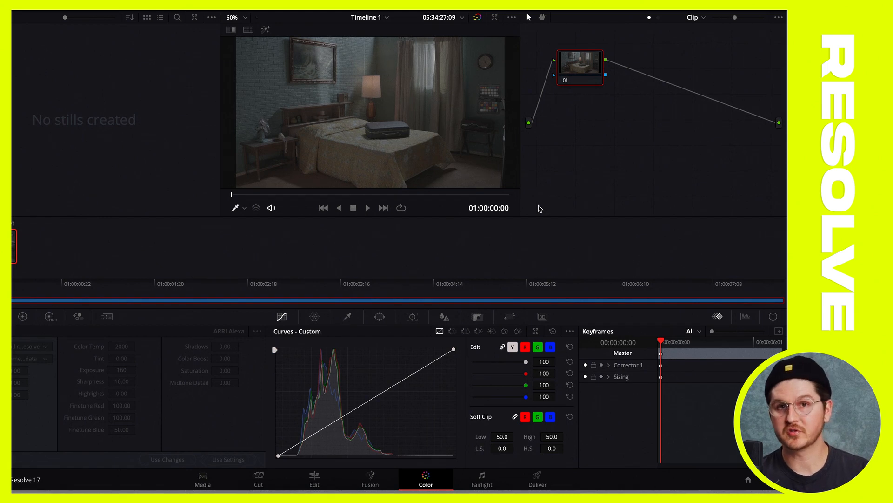
Apply a conversion LUT to node 01 and compare the image with and without the node, leaving it enabled
right_click(576, 62)
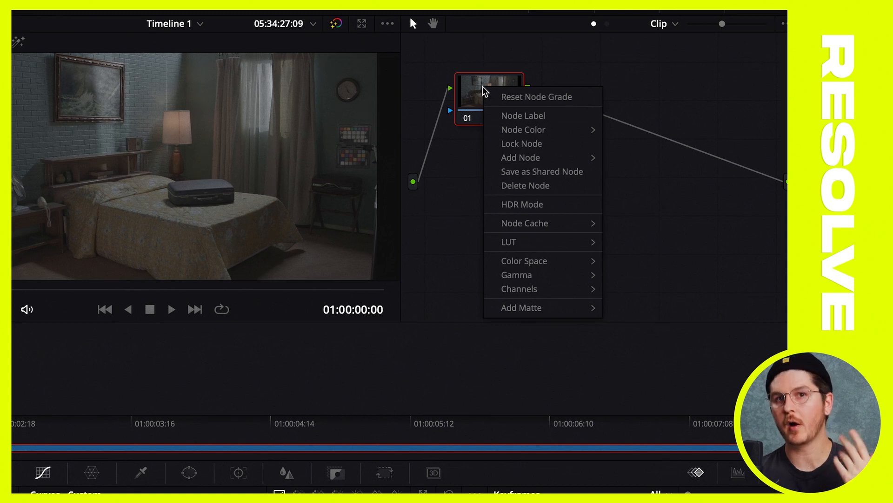
mouse_move(509, 243)
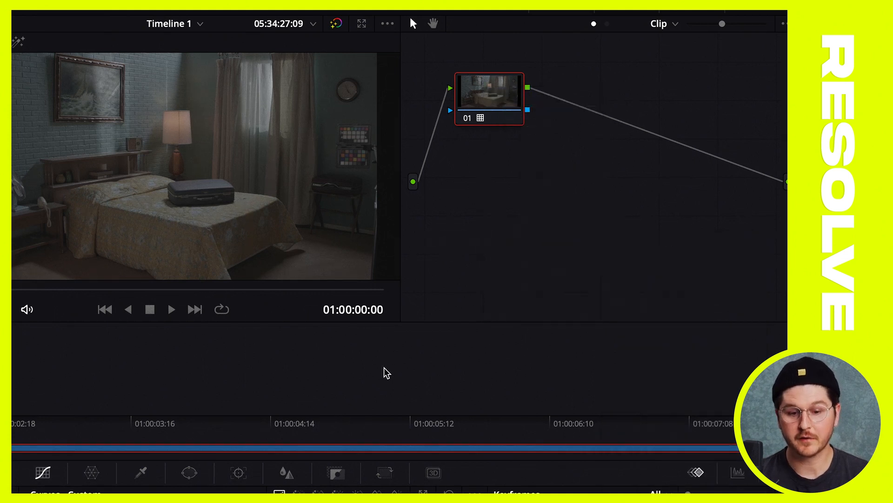
click(467, 119)
click(467, 119)
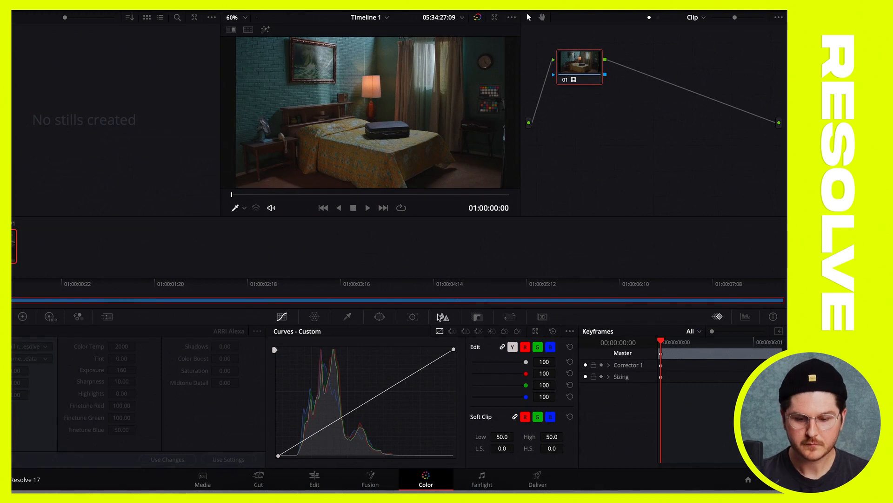
Lower the Key Output gain of node 01 to 0.001 to reduce the strength of its LUT
click(483, 321)
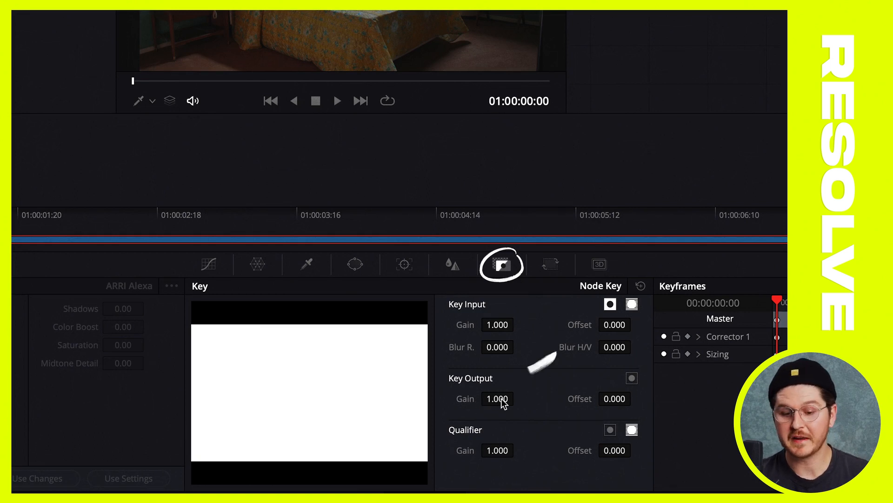
drag(502, 398, 416, 398)
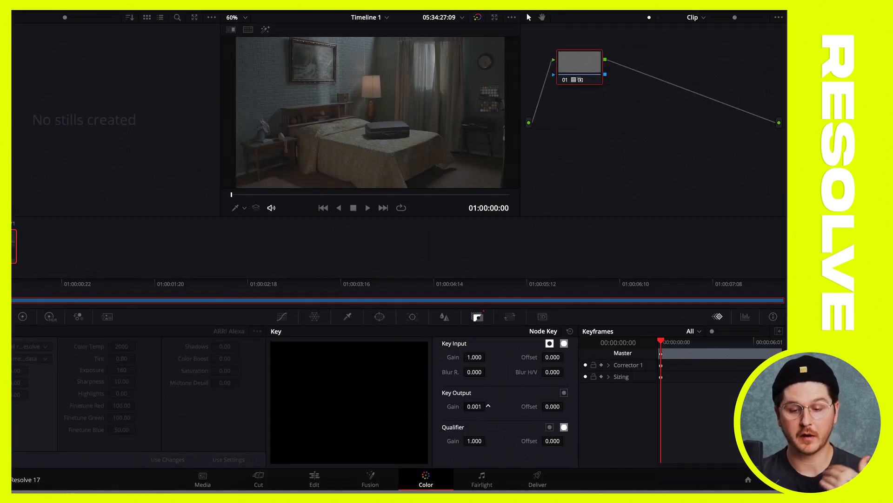
Restore the Key Output gain of node 01 to 1.000 so its LUT applies at full strength
drag(488, 406, 476, 407)
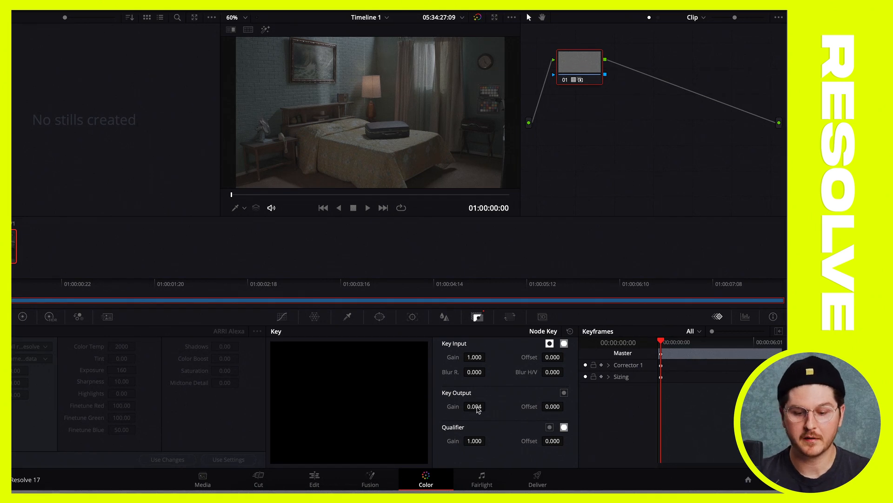
click(473, 406)
text(1)
key(Return)
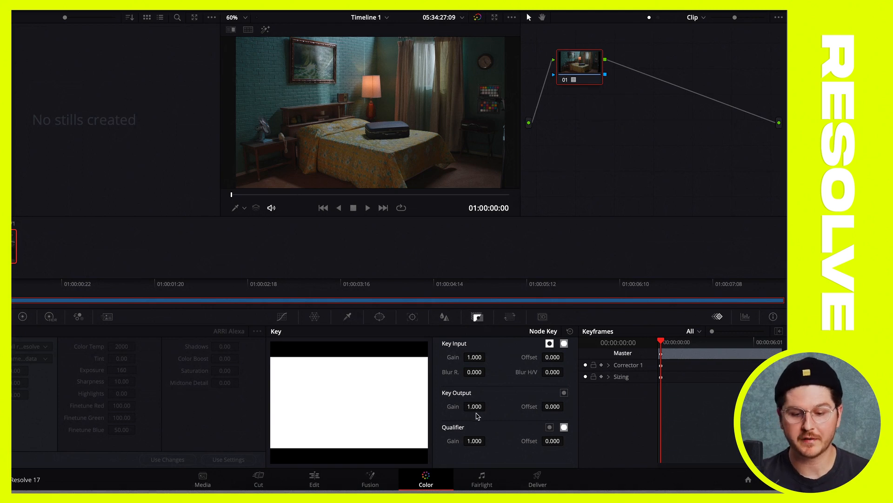
mouse_move(478, 407)
mouse_down()
mouse_move(456, 407)
mouse_move(478, 407)
mouse_up()
key(ctrl+z)
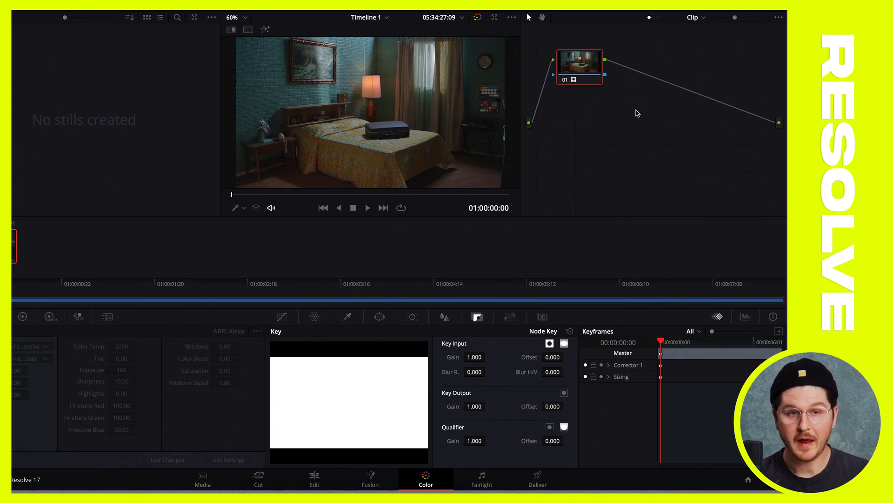
Add a serial node after node 01 and check the available node commands
key(alt+s)
click(204, 4)
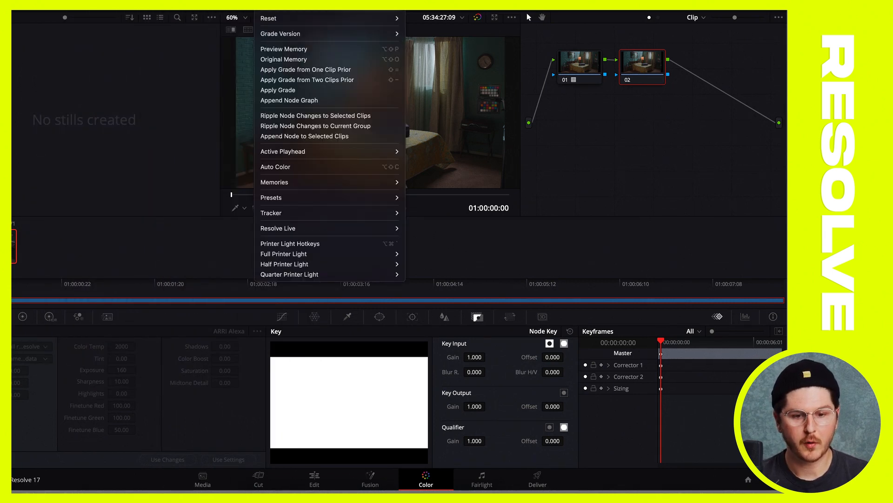
mouse_move(289, 3)
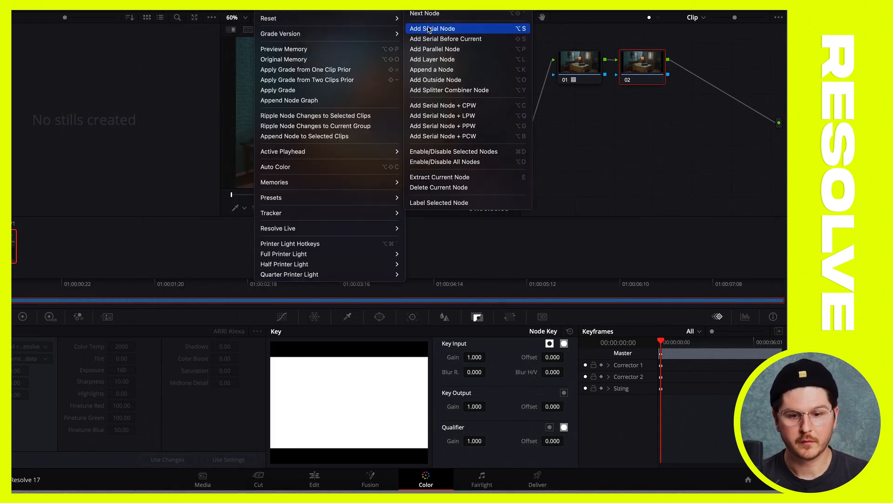
click(677, 173)
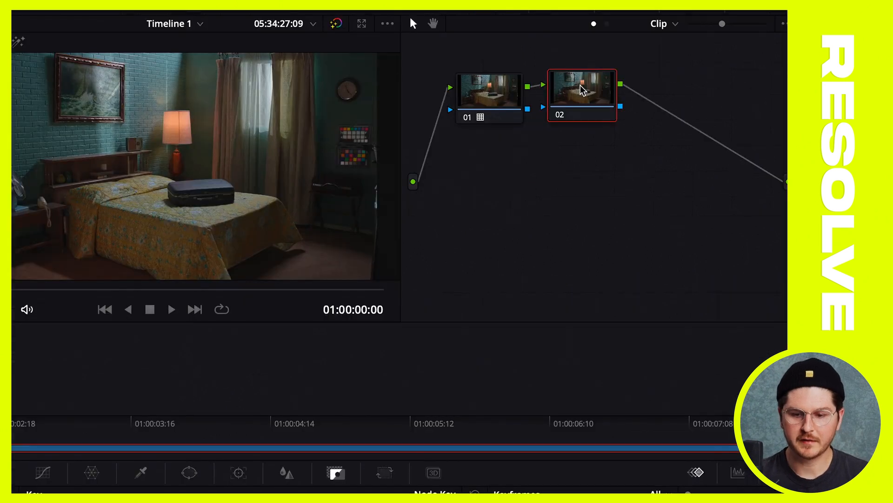
Apply the TC - ARTISTRY LUT from the TC - CINEMATIC LOOKS folder to node 02
right_click(642, 63)
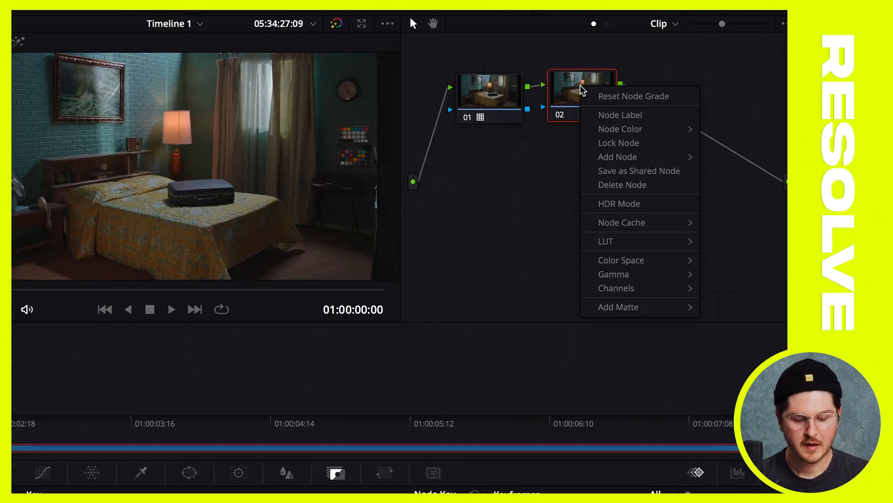
mouse_move(618, 241)
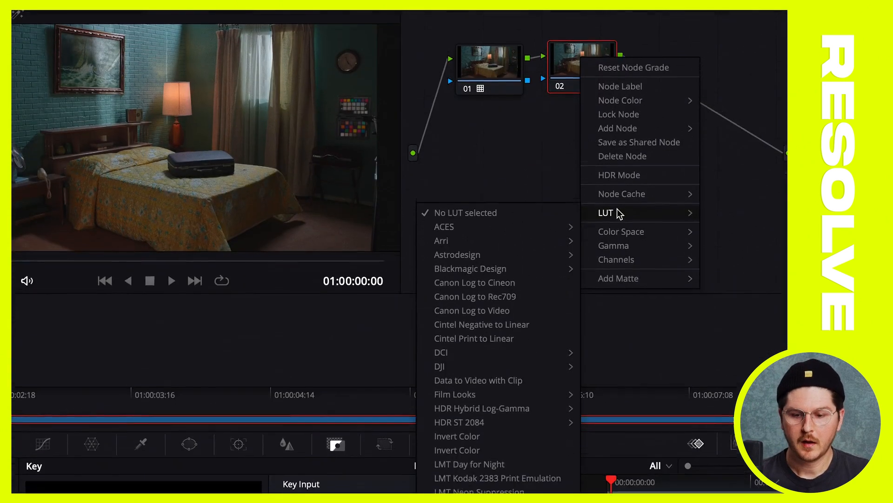
mouse_move(482, 428)
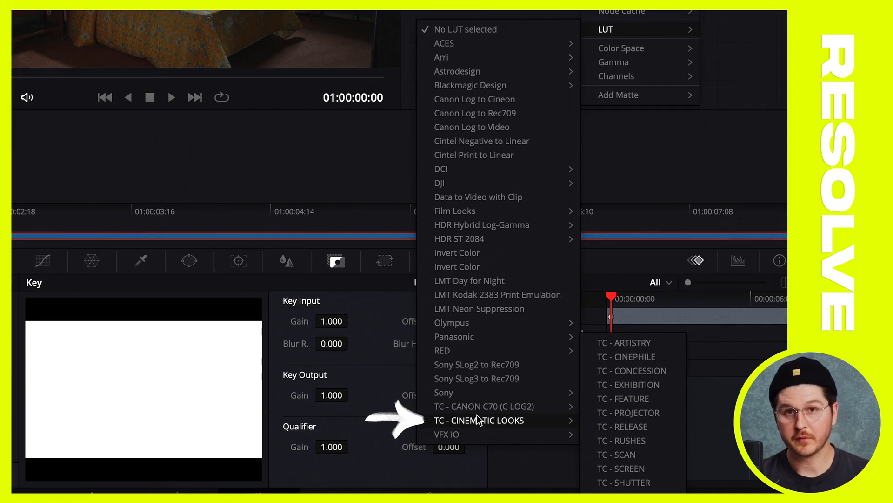
click(644, 346)
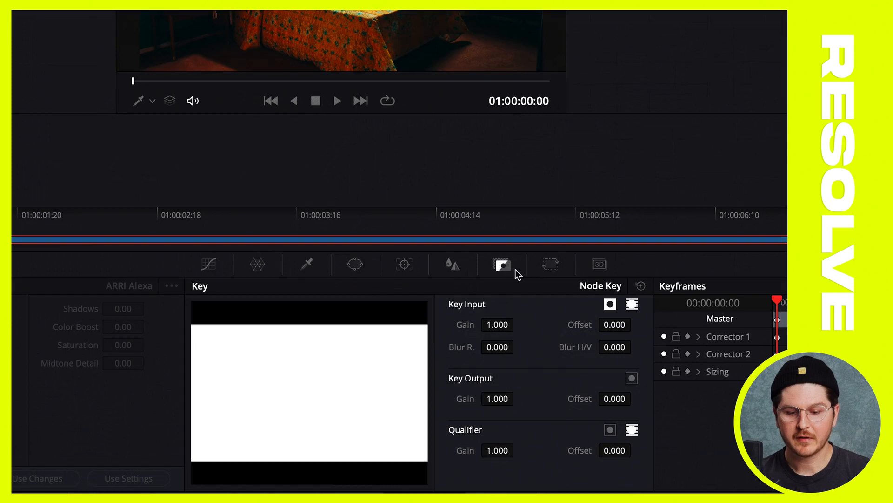
Drop the Key Output gain of node 02 to 0 and raise it gradually to 0.371 to blend in the look
click(498, 401)
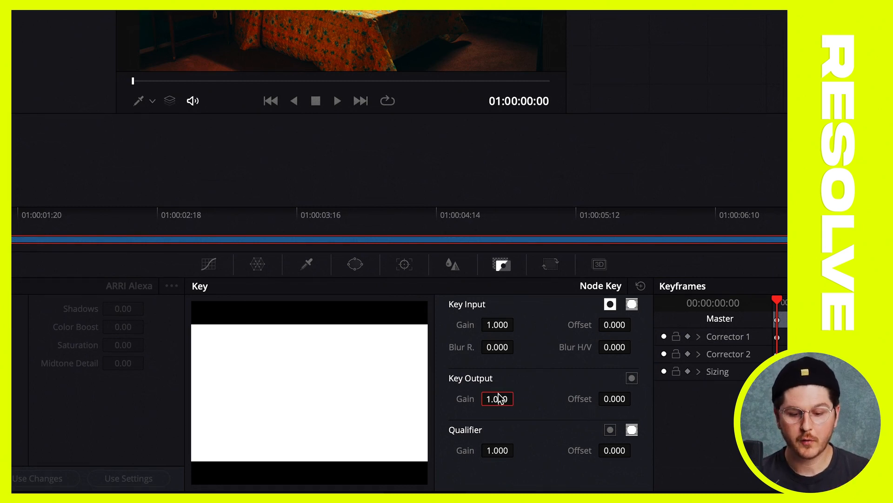
text(0)
key(Return)
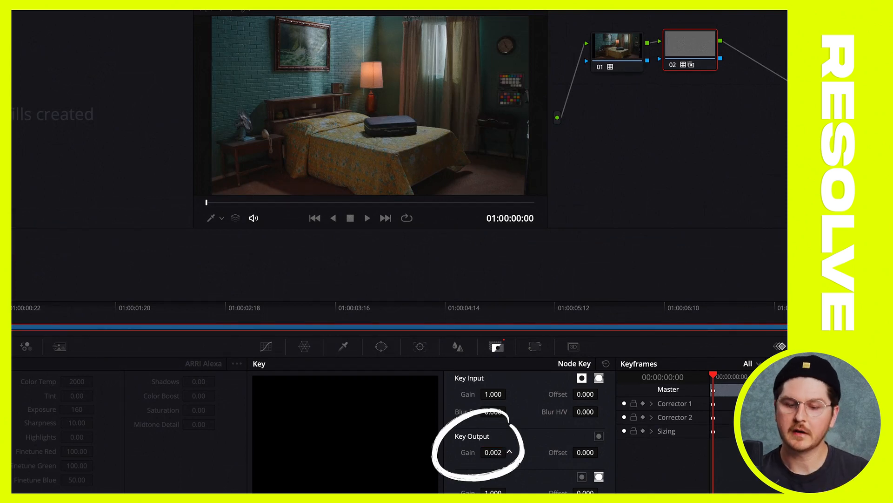
drag(493, 453, 505, 453)
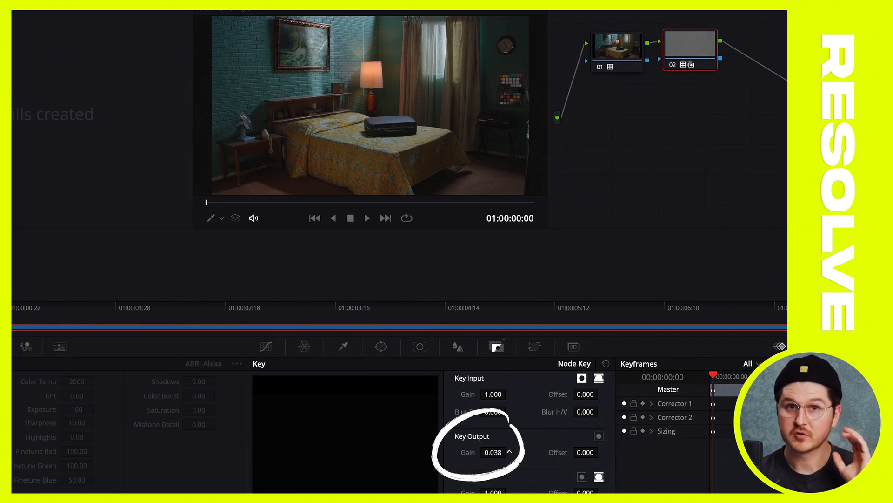
drag(507, 452, 607, 452)
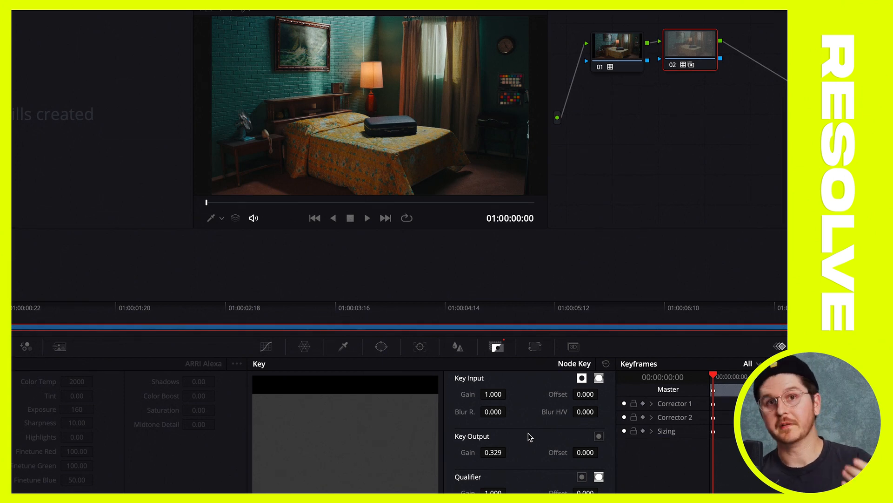
drag(492, 453, 511, 453)
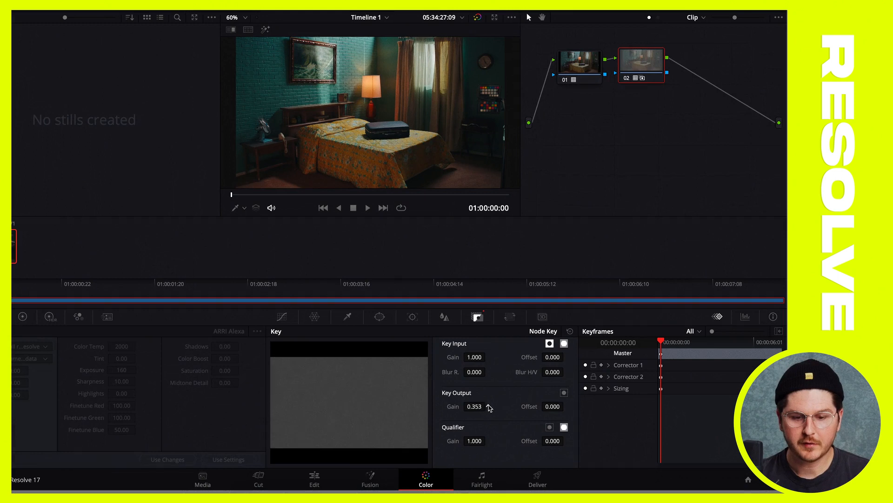
drag(489, 408, 494, 408)
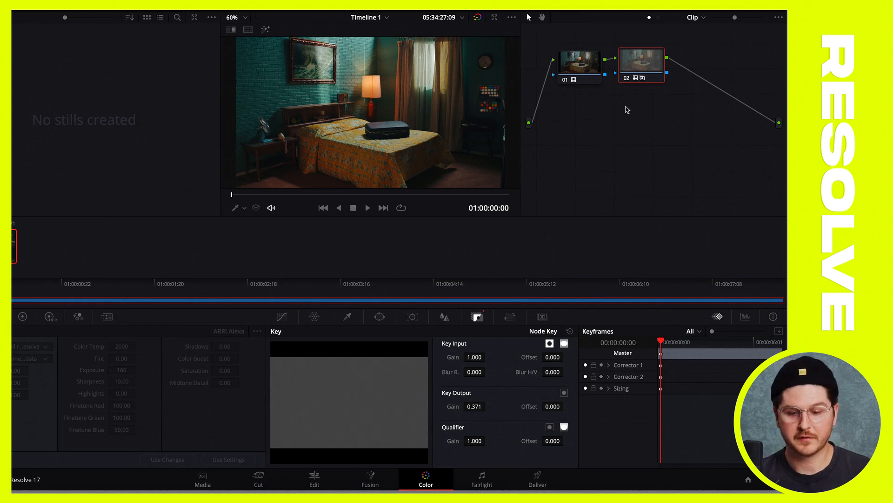
Nudge node 01 into line with node 02 and add a third serial node at the end of the chain
click(590, 61)
drag(590, 61, 584, 59)
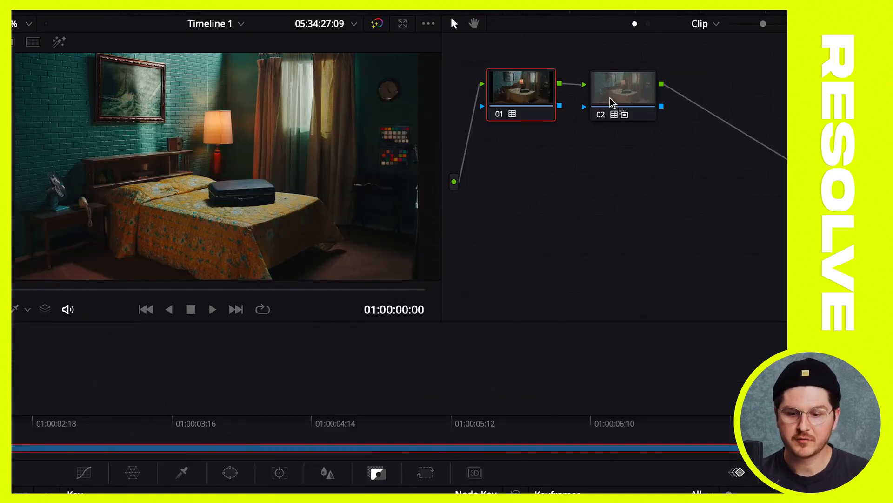
click(610, 99)
key(alt+s)
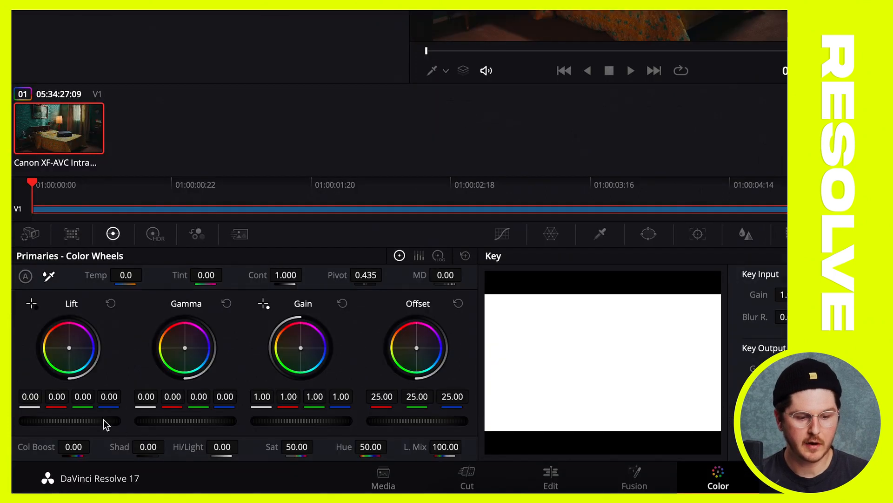
In node 03, lower Lift to -0.01 and shift Offset toward blue at 20.19, 25.62 and 29.13, checking the node's effect
drag(92, 420, 88, 421)
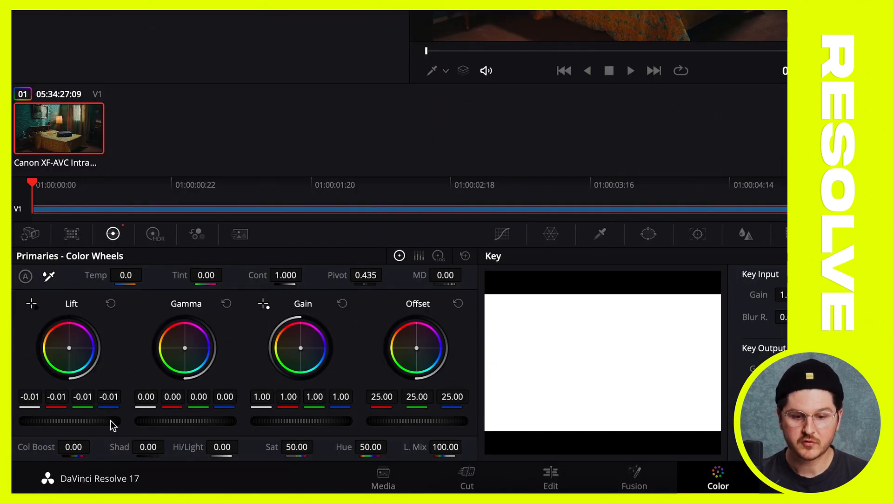
drag(417, 343, 417, 350)
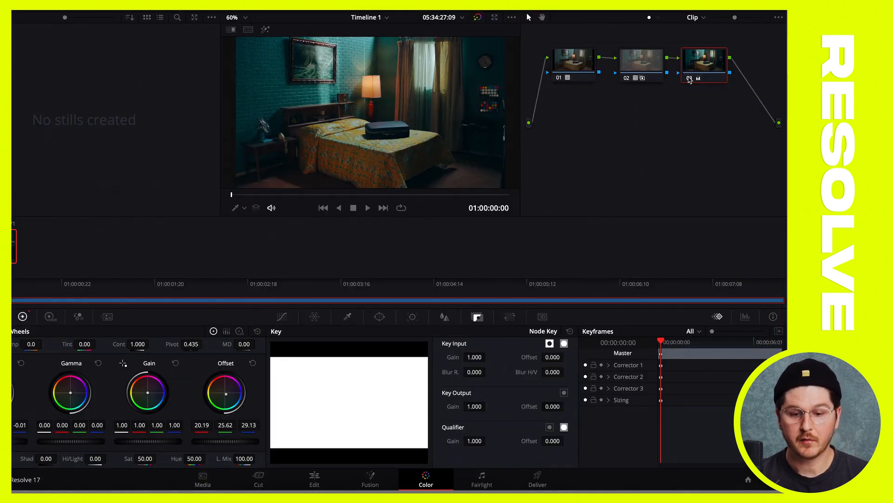
click(690, 80)
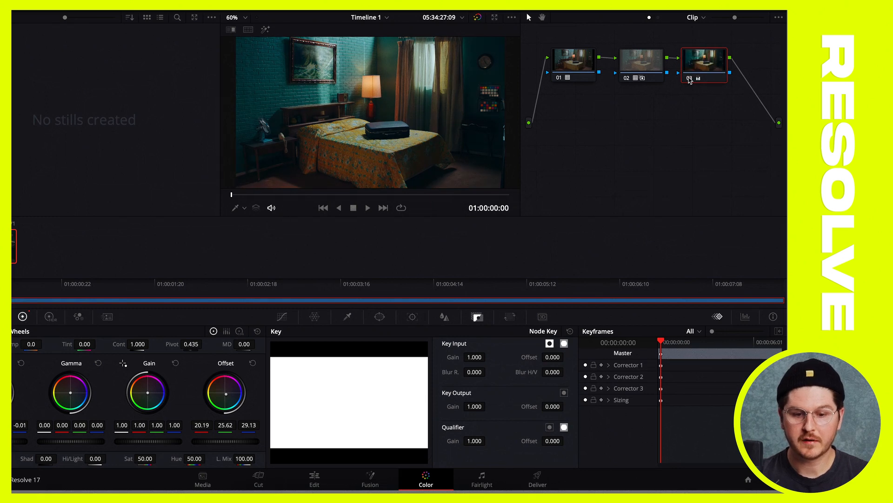